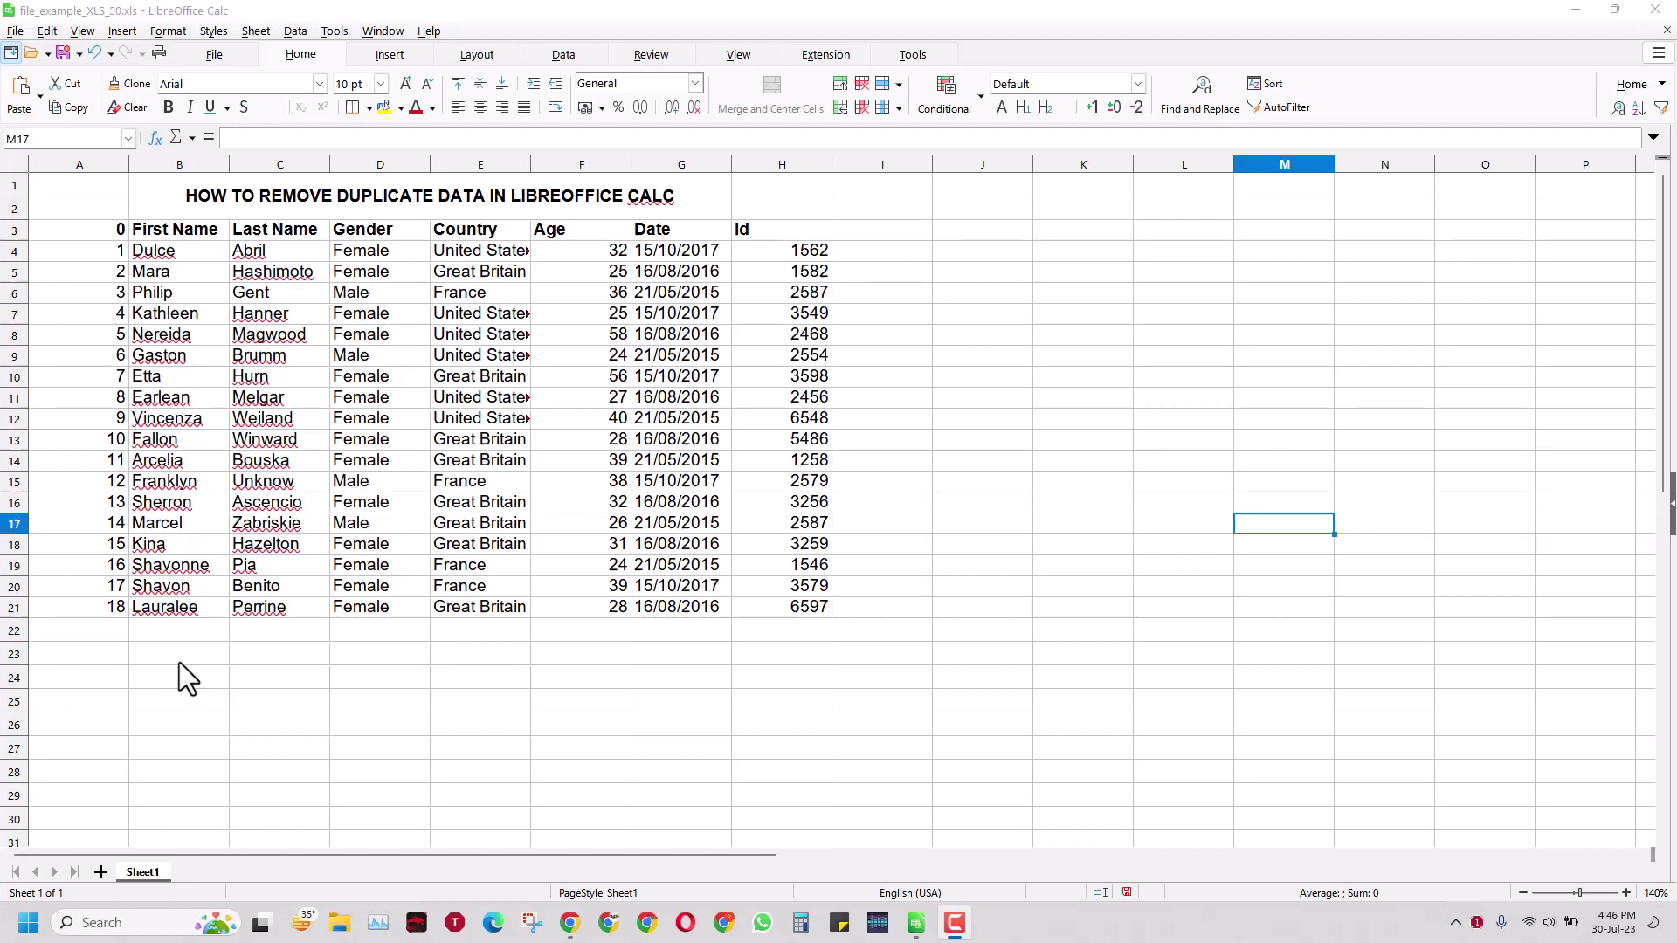
Copy records A18:H21 and paste them at A22 to create duplicate rows.
left_click_drag(116, 543, 806, 602)
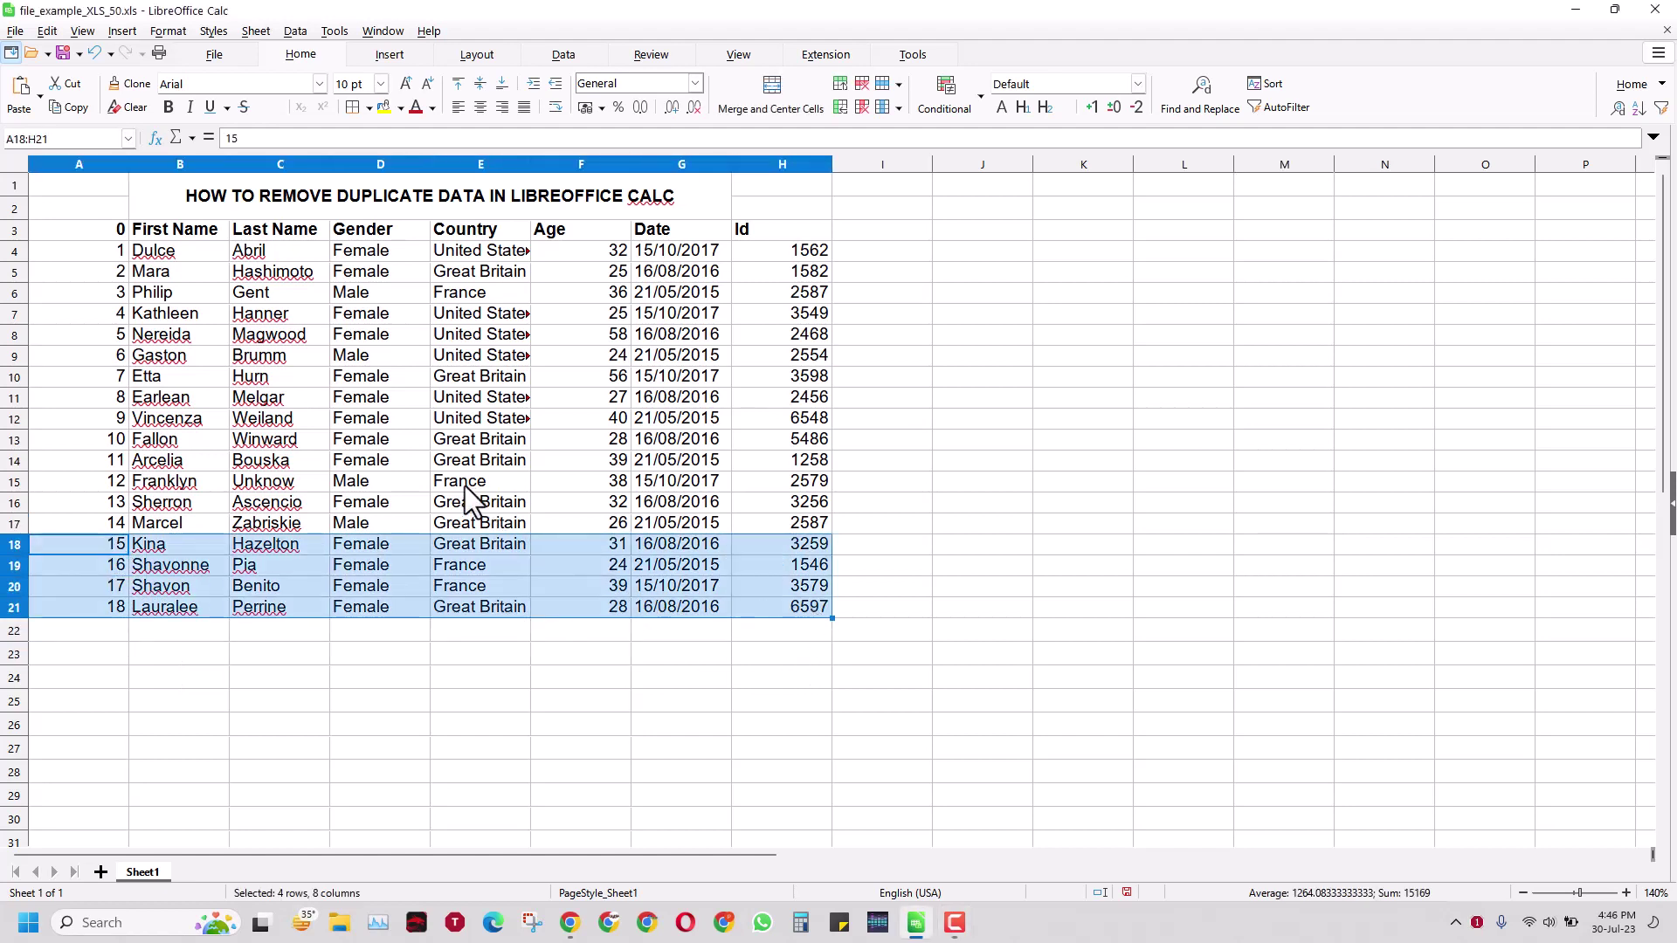
right_click(379, 536)
left_click(416, 560)
left_click(96, 628)
key("ctrl+v")
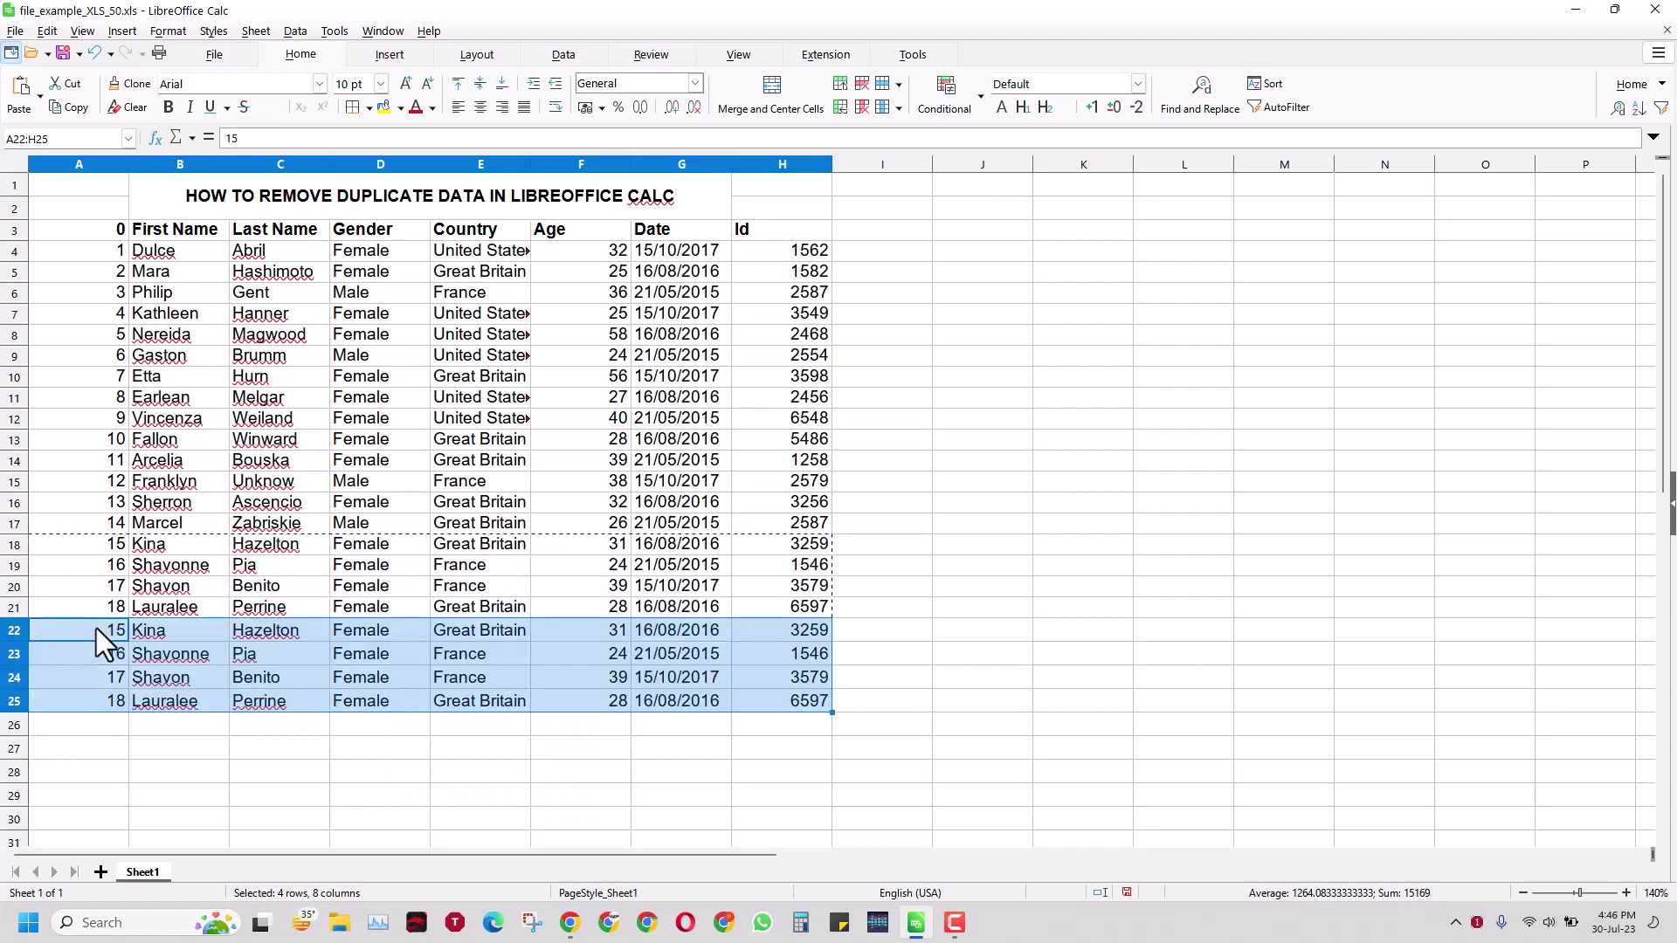
key("Escape")
Select the pasted duplicate rows to check them, then deselect.
left_click(75, 625)
left_click_drag(81, 625, 784, 694)
left_click(1009, 458)
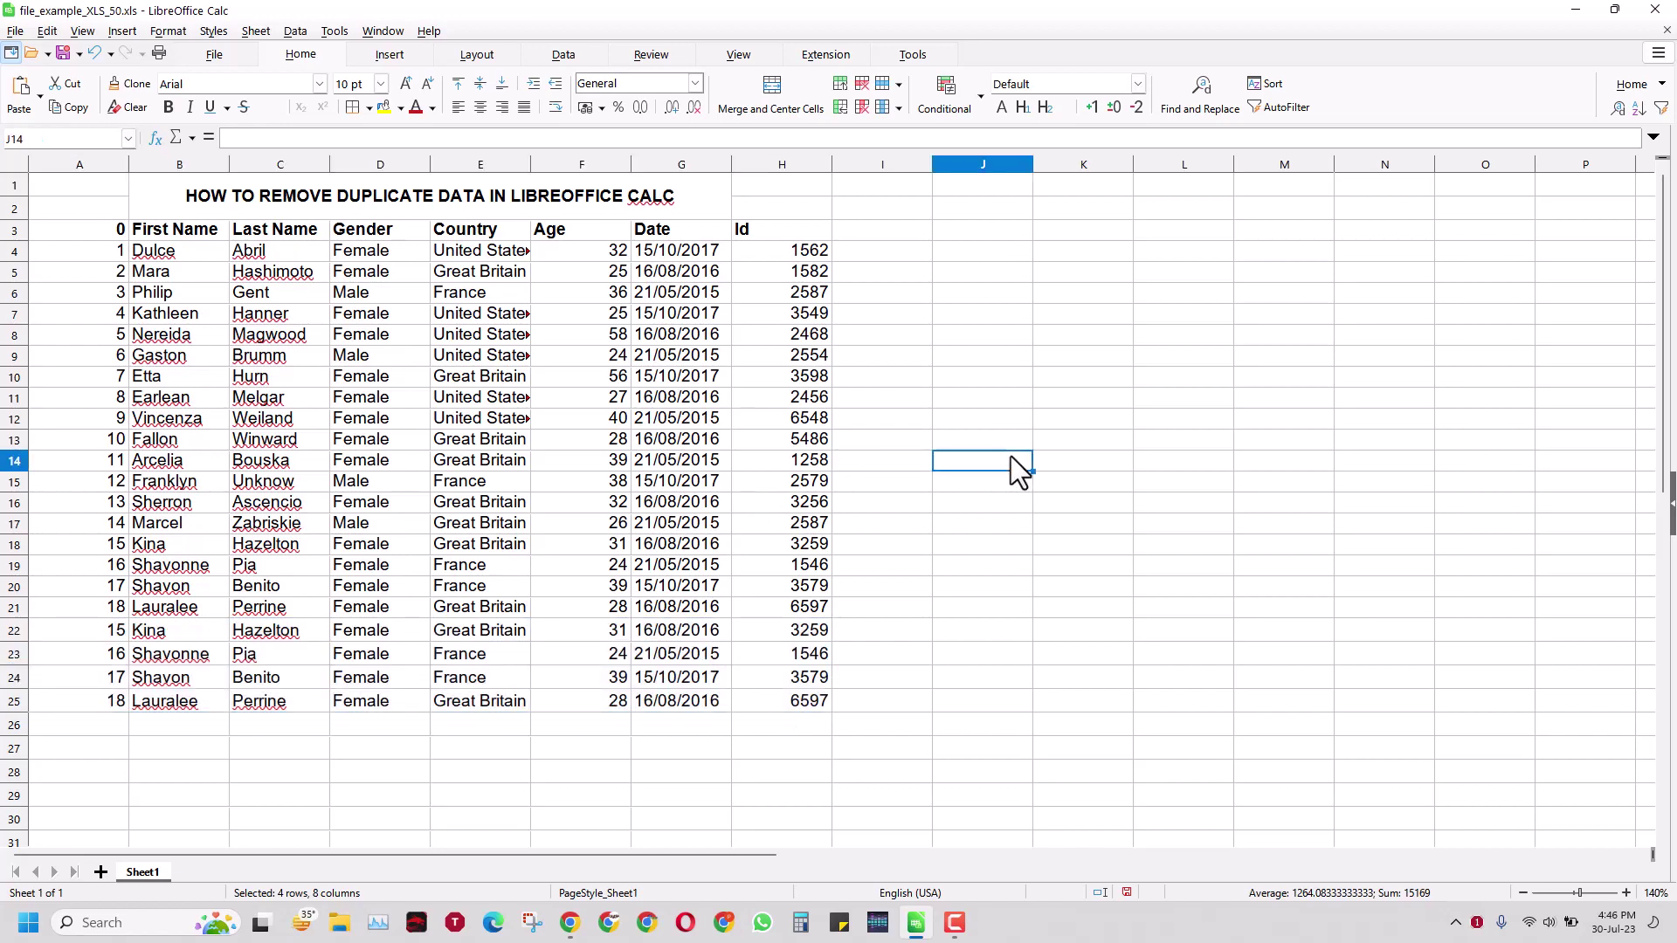
Select the table A3:H25 and open Data > More Filters > Advanced Filter.
left_click_drag(122, 228, 791, 700)
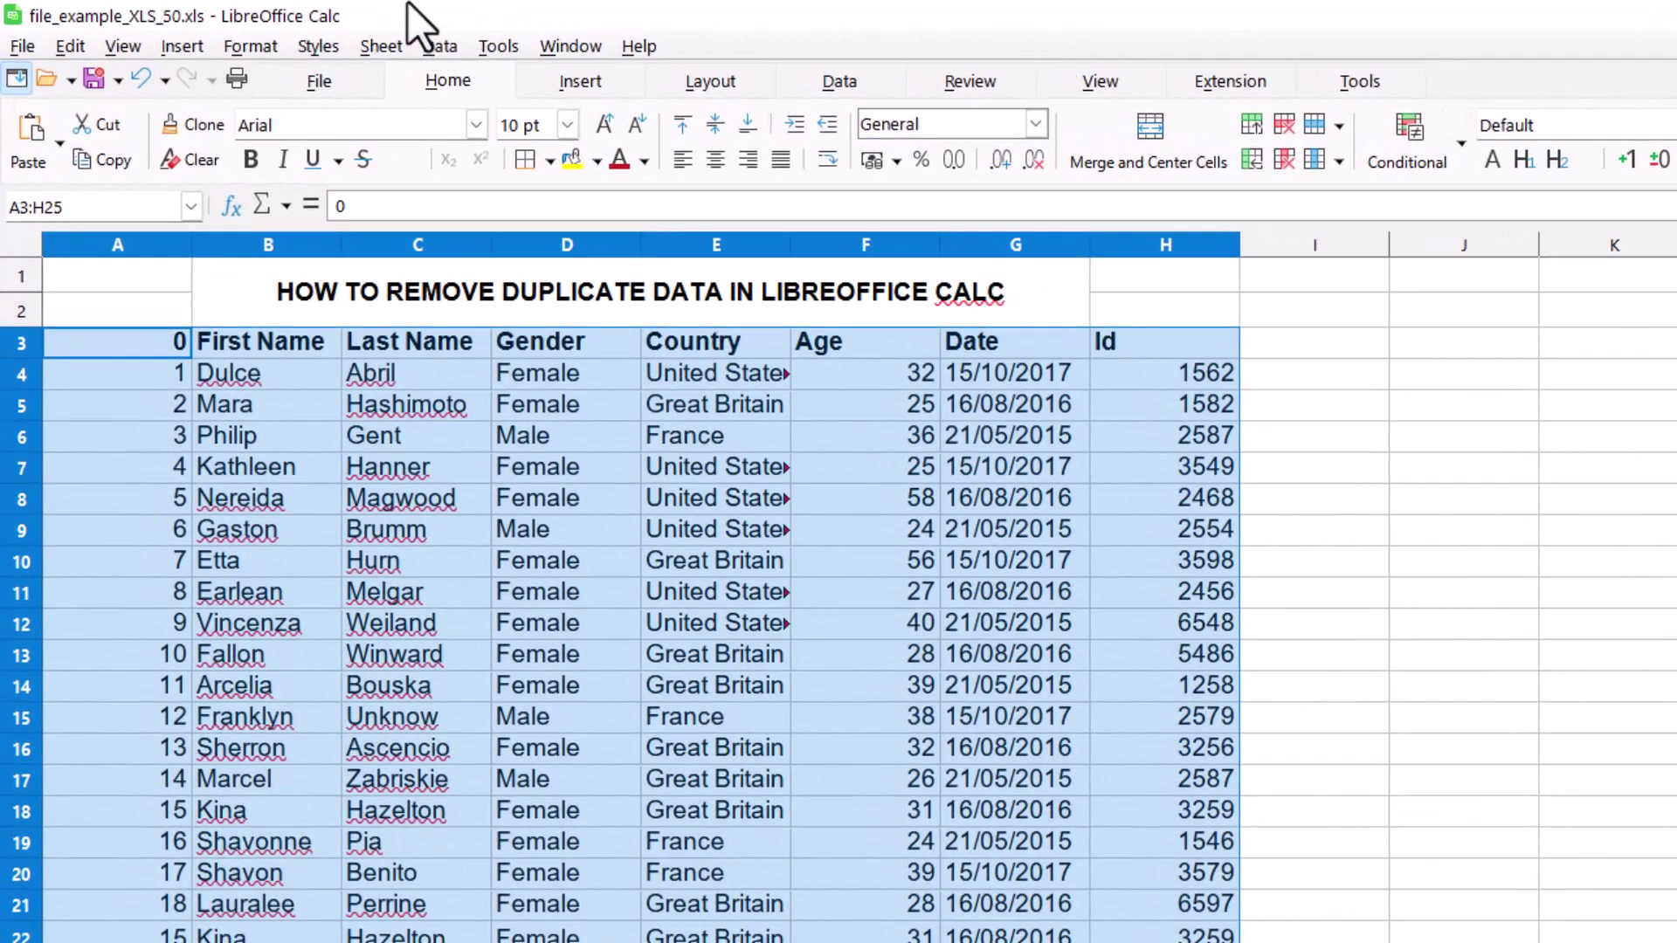
left_click(440, 46)
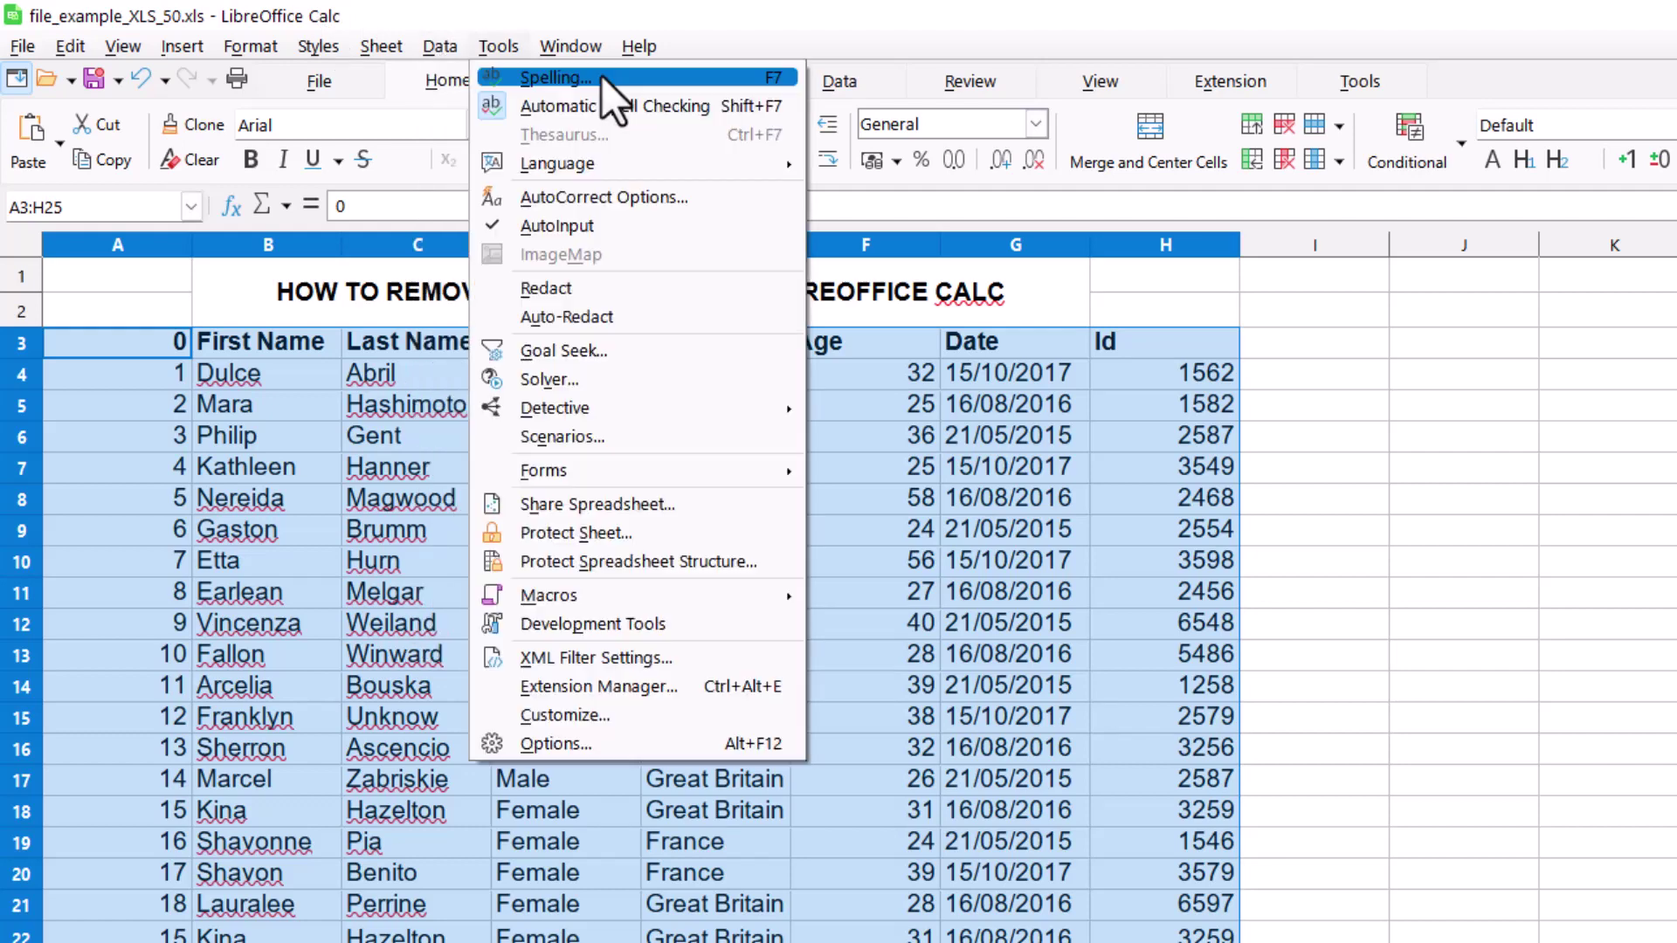
mouse_move(572, 192)
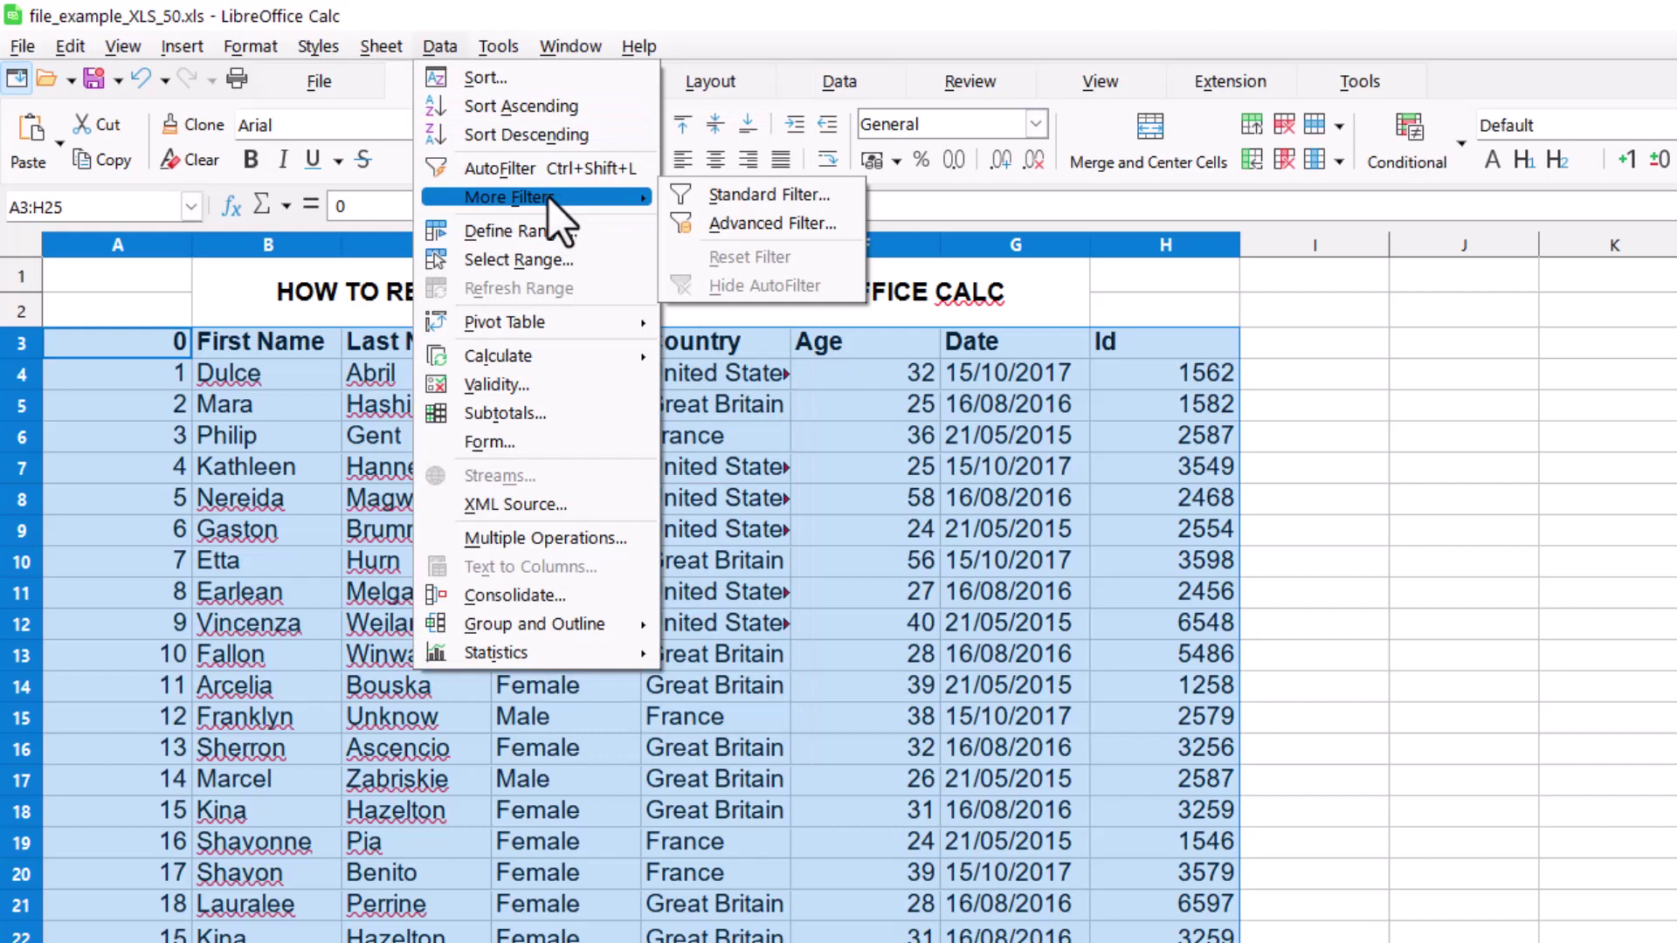
left_click(783, 220)
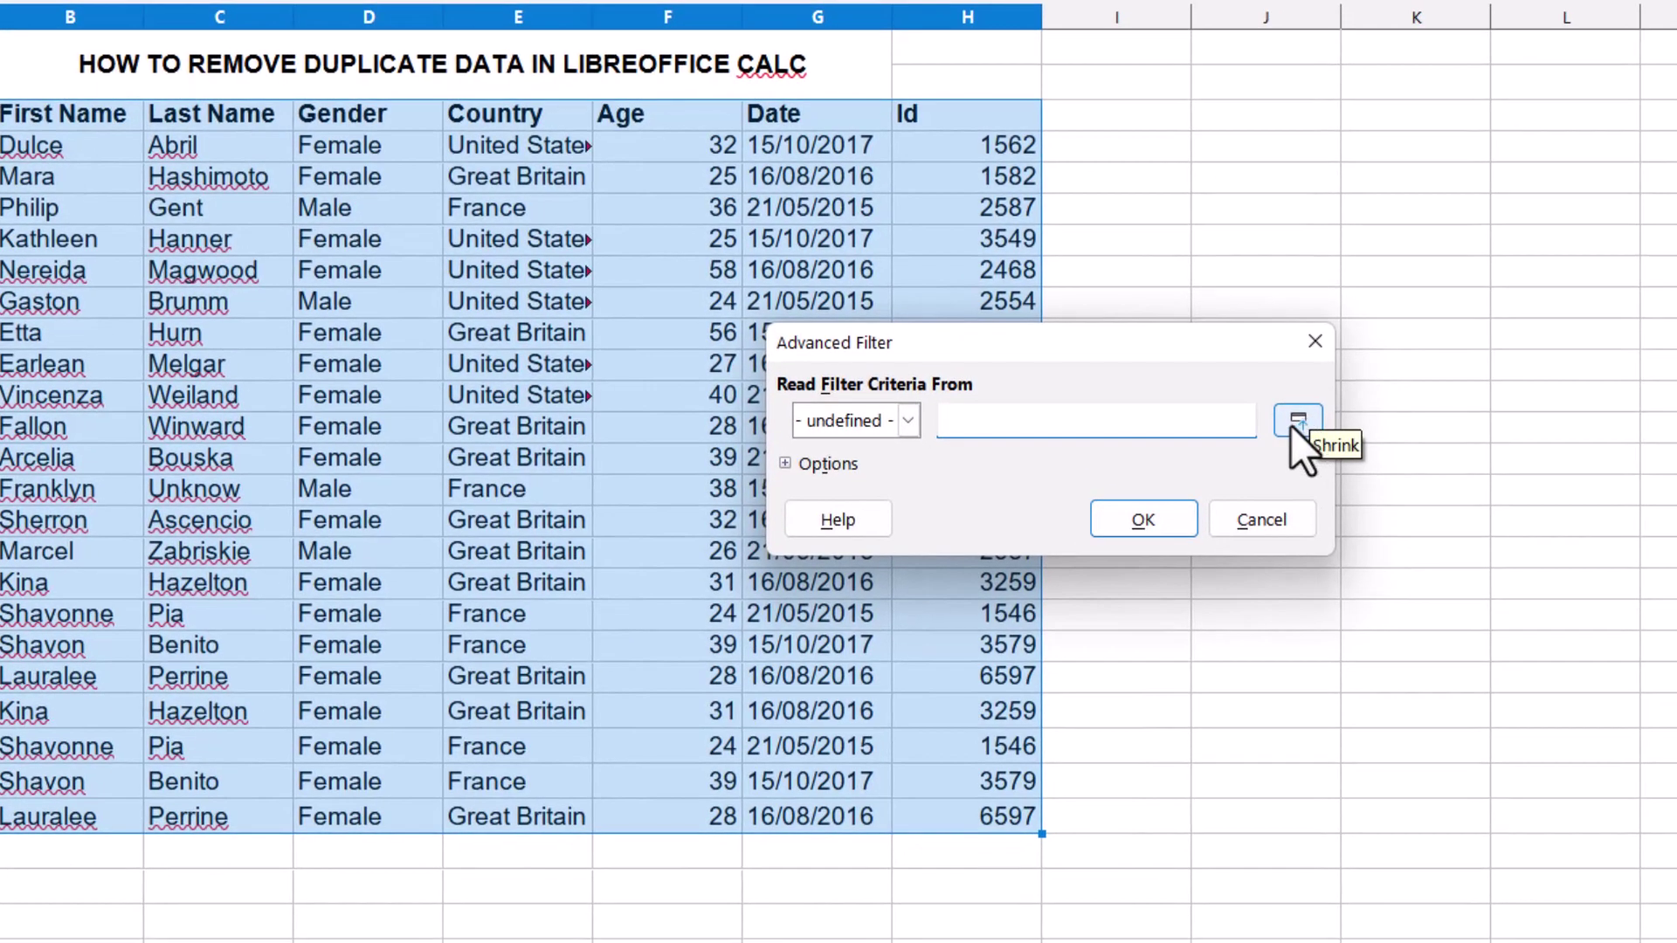
Set the filter criteria range to $Sheet1.$A$3:$H$25.
left_click(1296, 423)
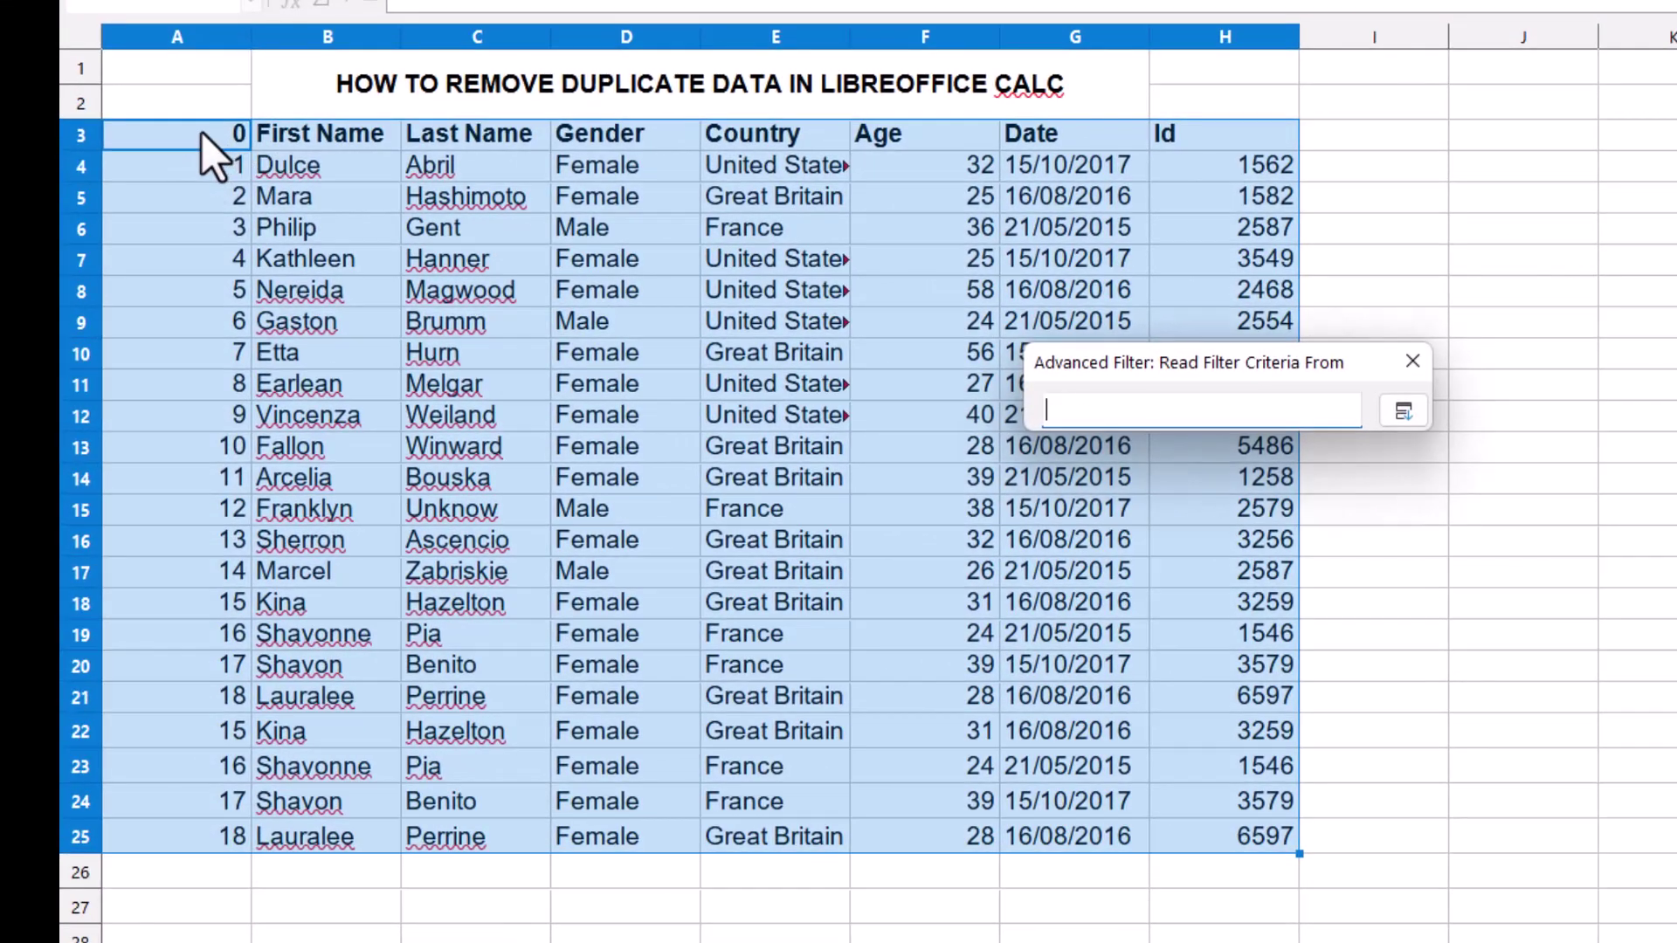
left_click(203, 135)
left_click_drag(650, 292, 1282, 832)
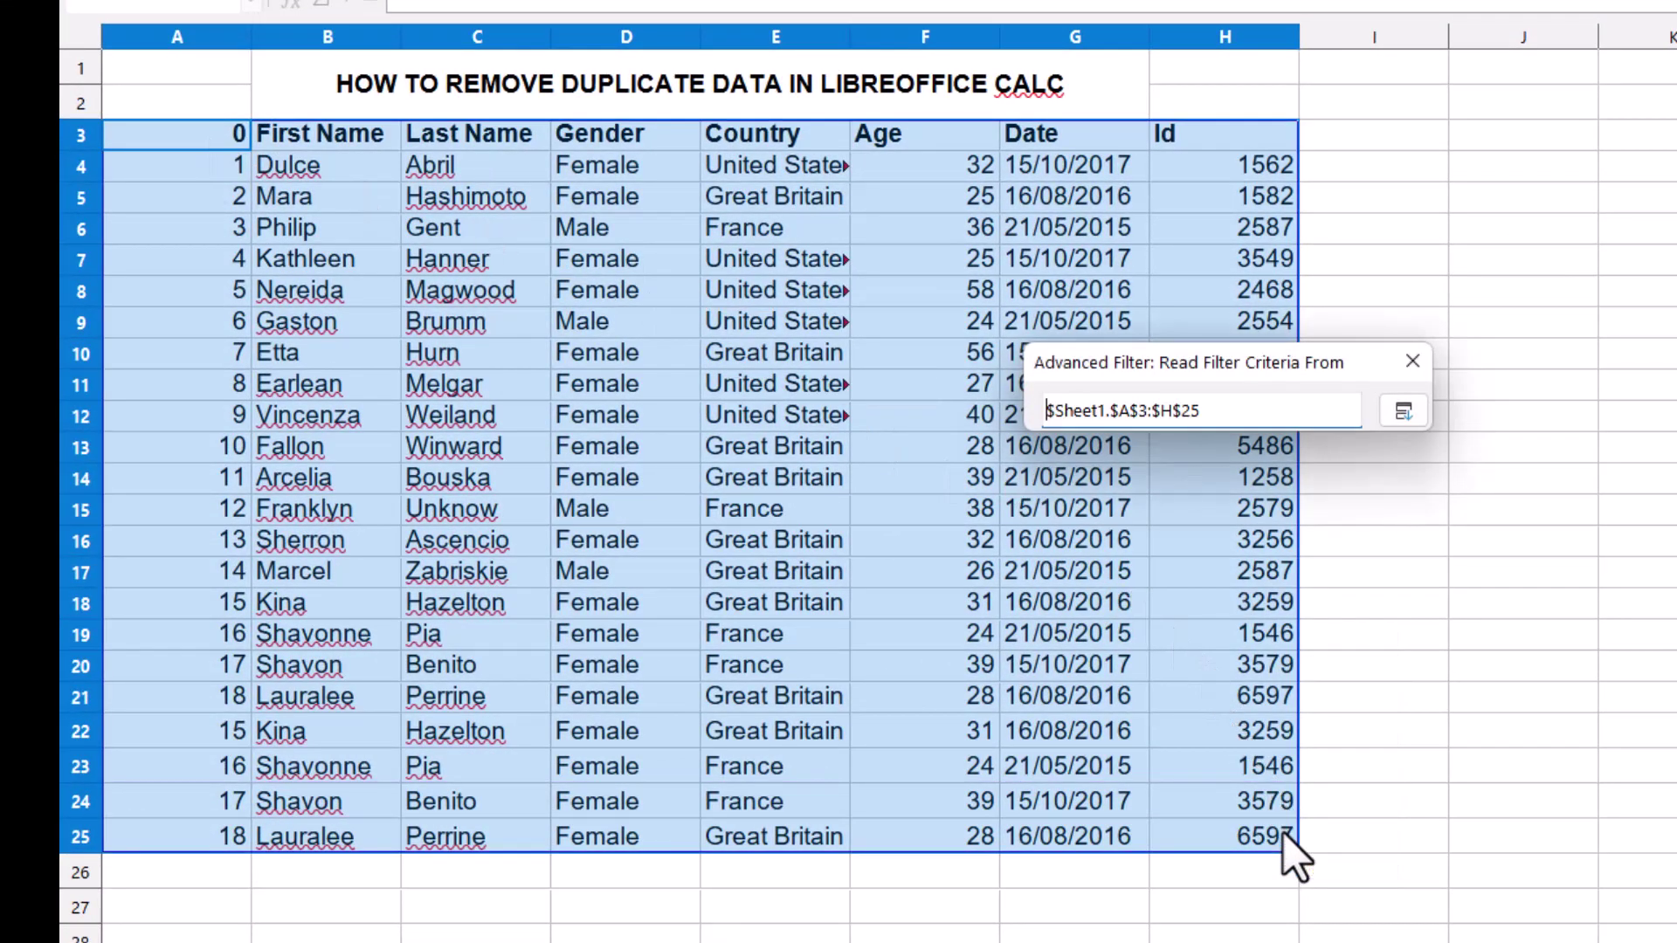
left_click(1396, 406)
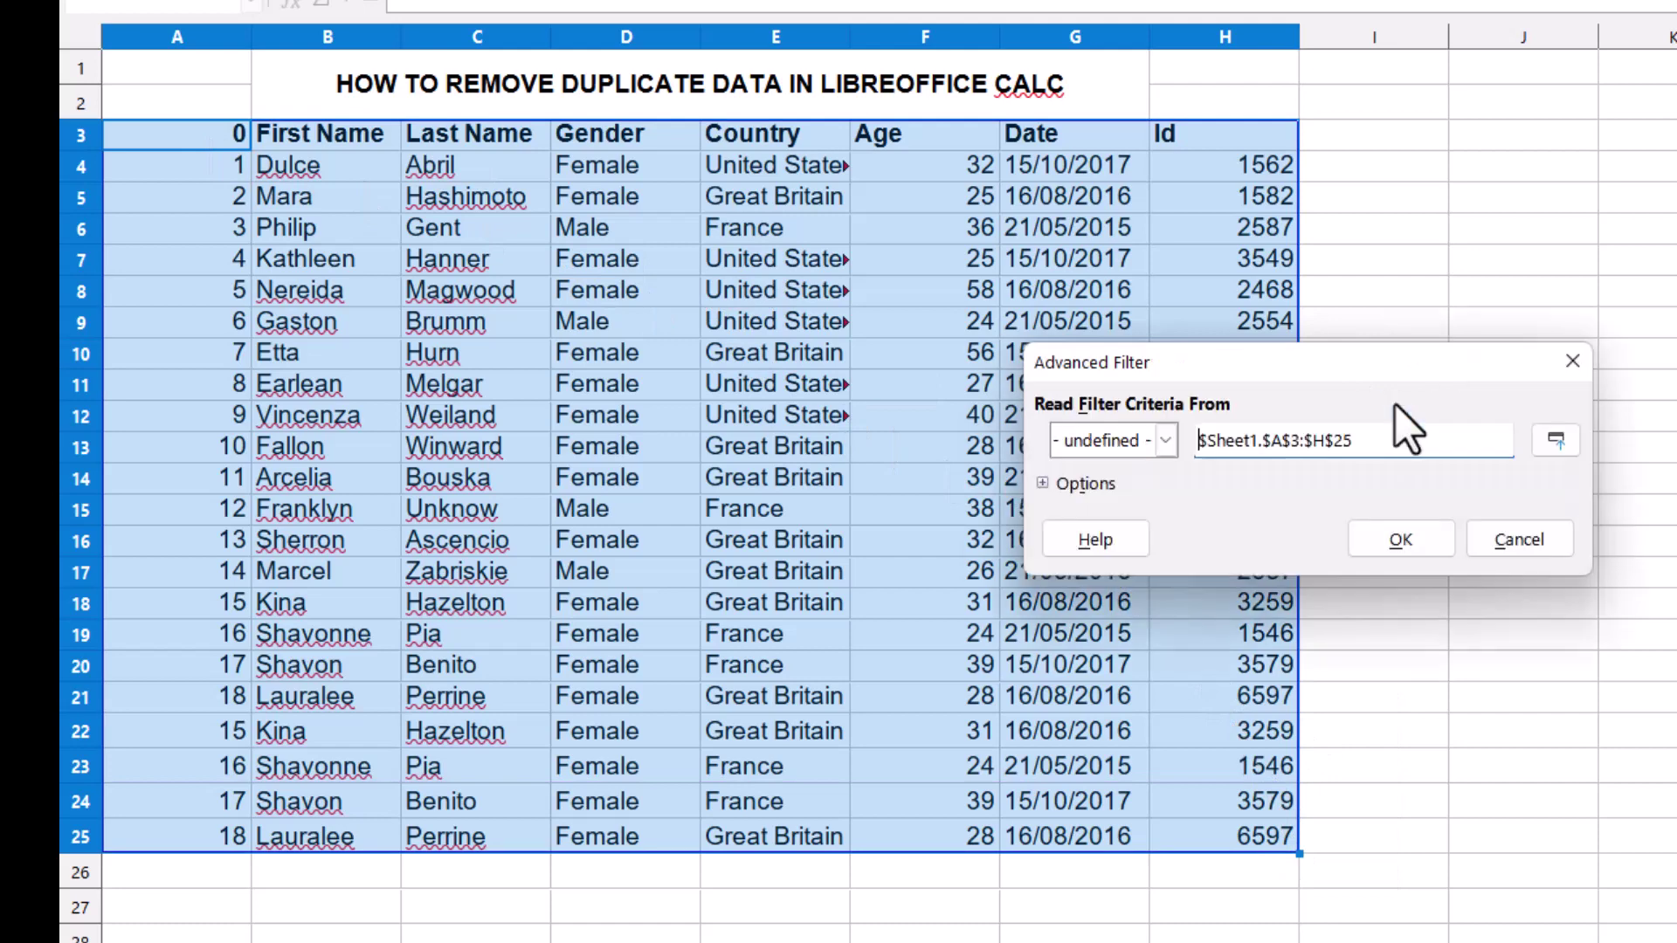
left_click(1167, 441)
left_click(1155, 453)
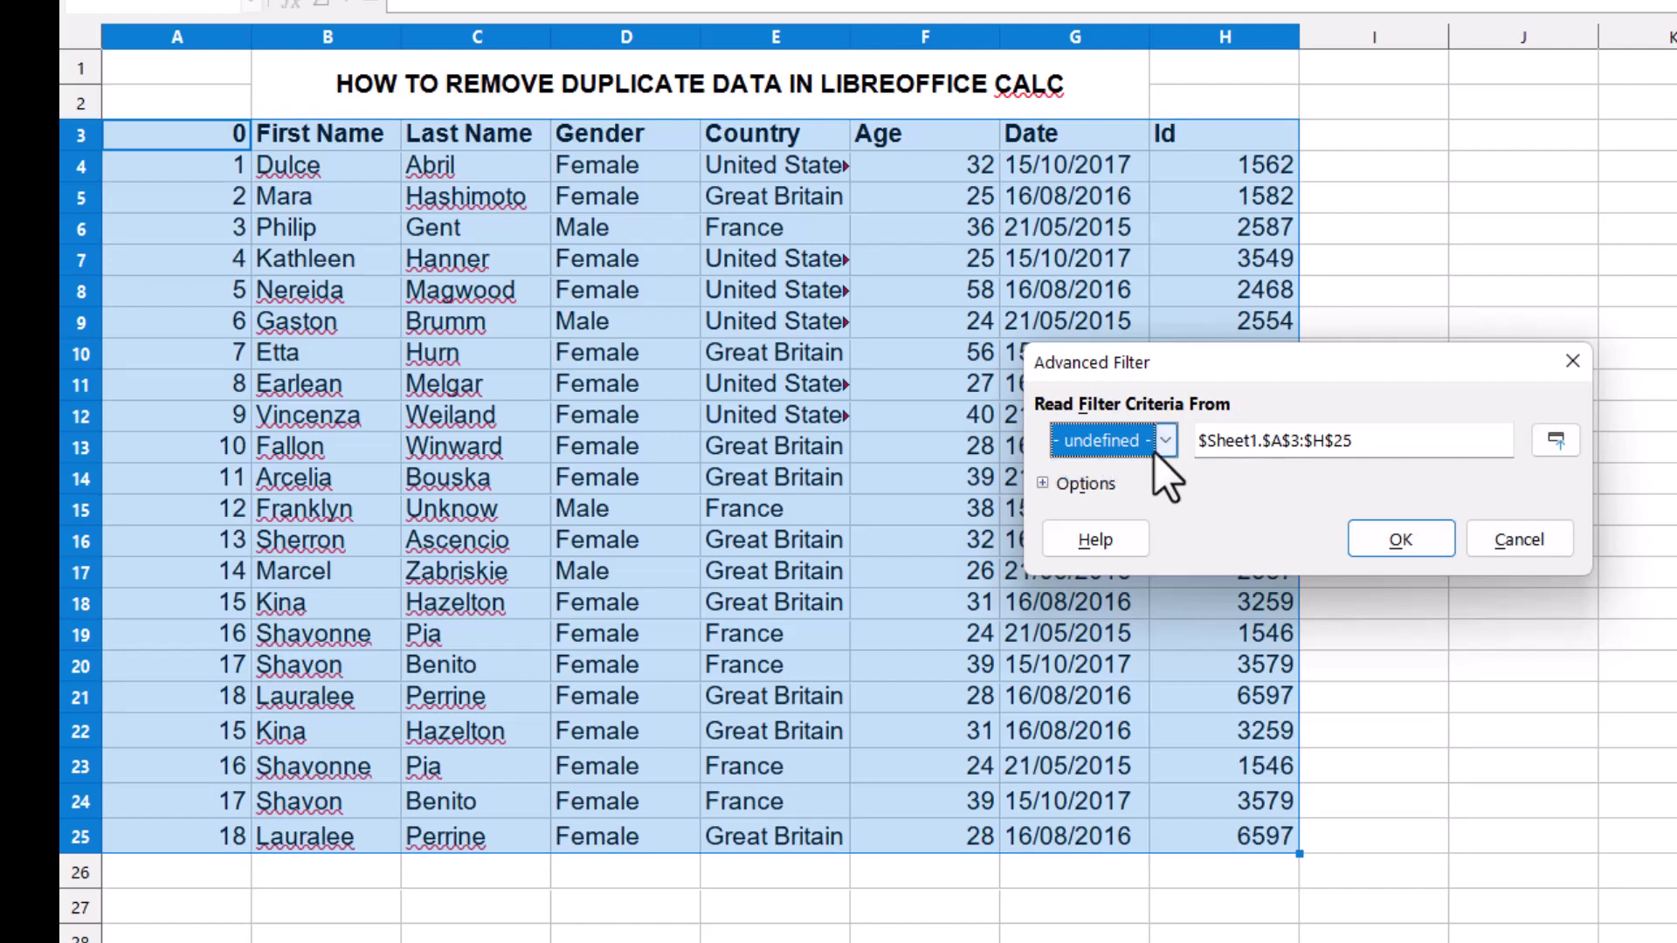
Enable No duplications in Options and apply the filter.
left_click(1071, 483)
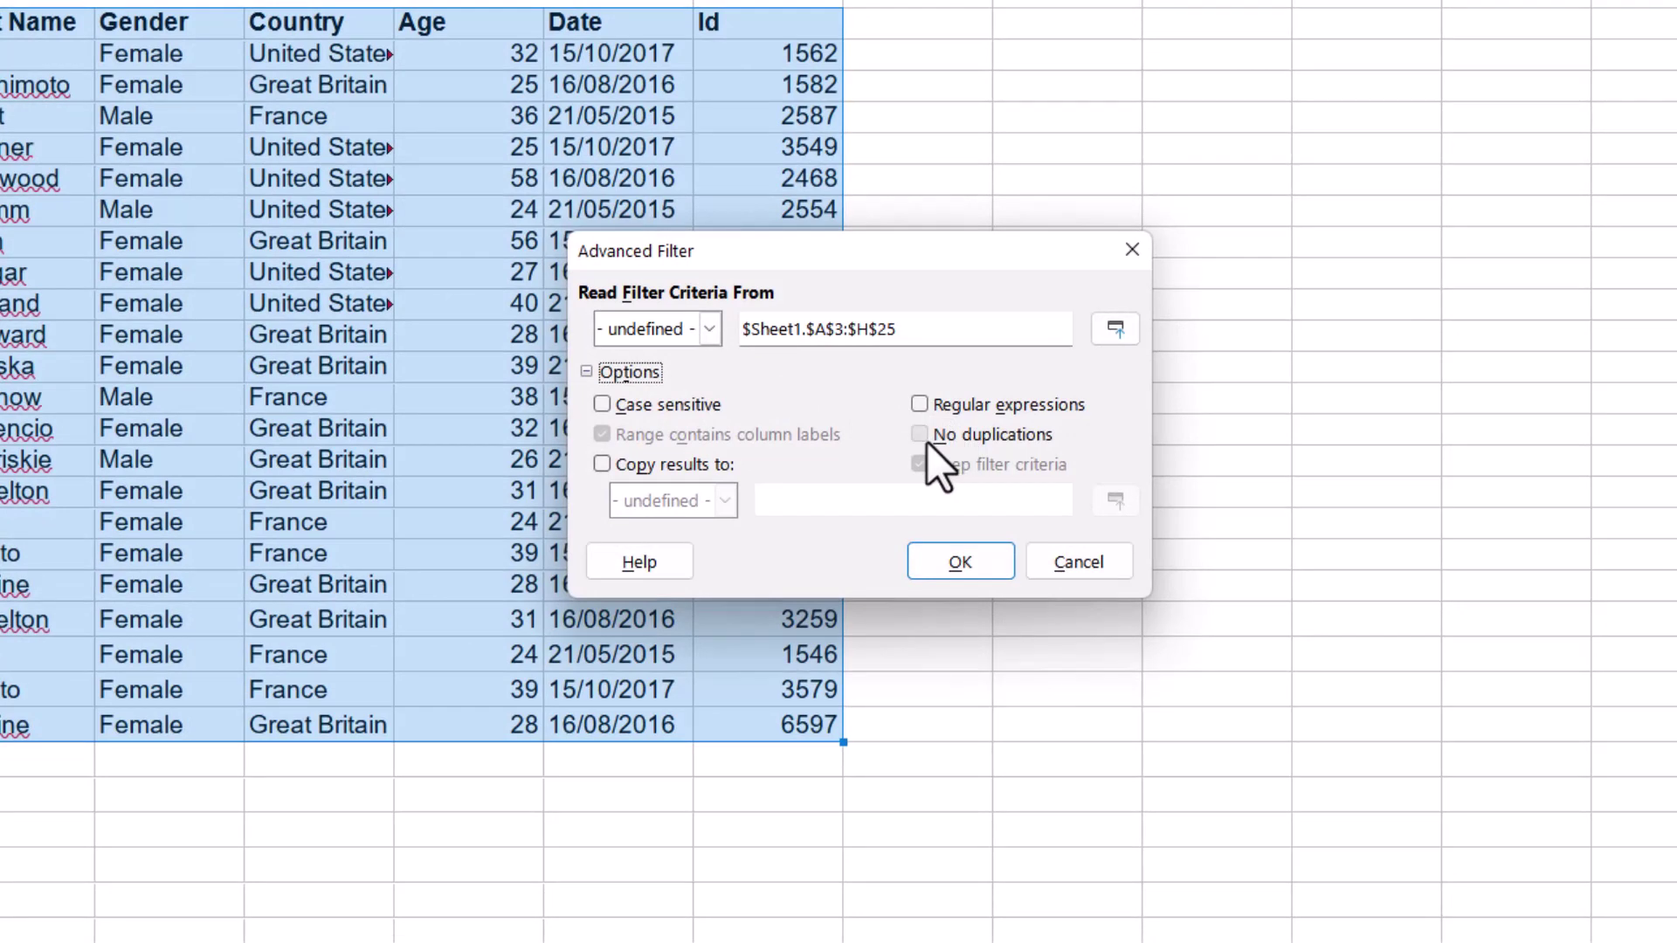
left_click(928, 443)
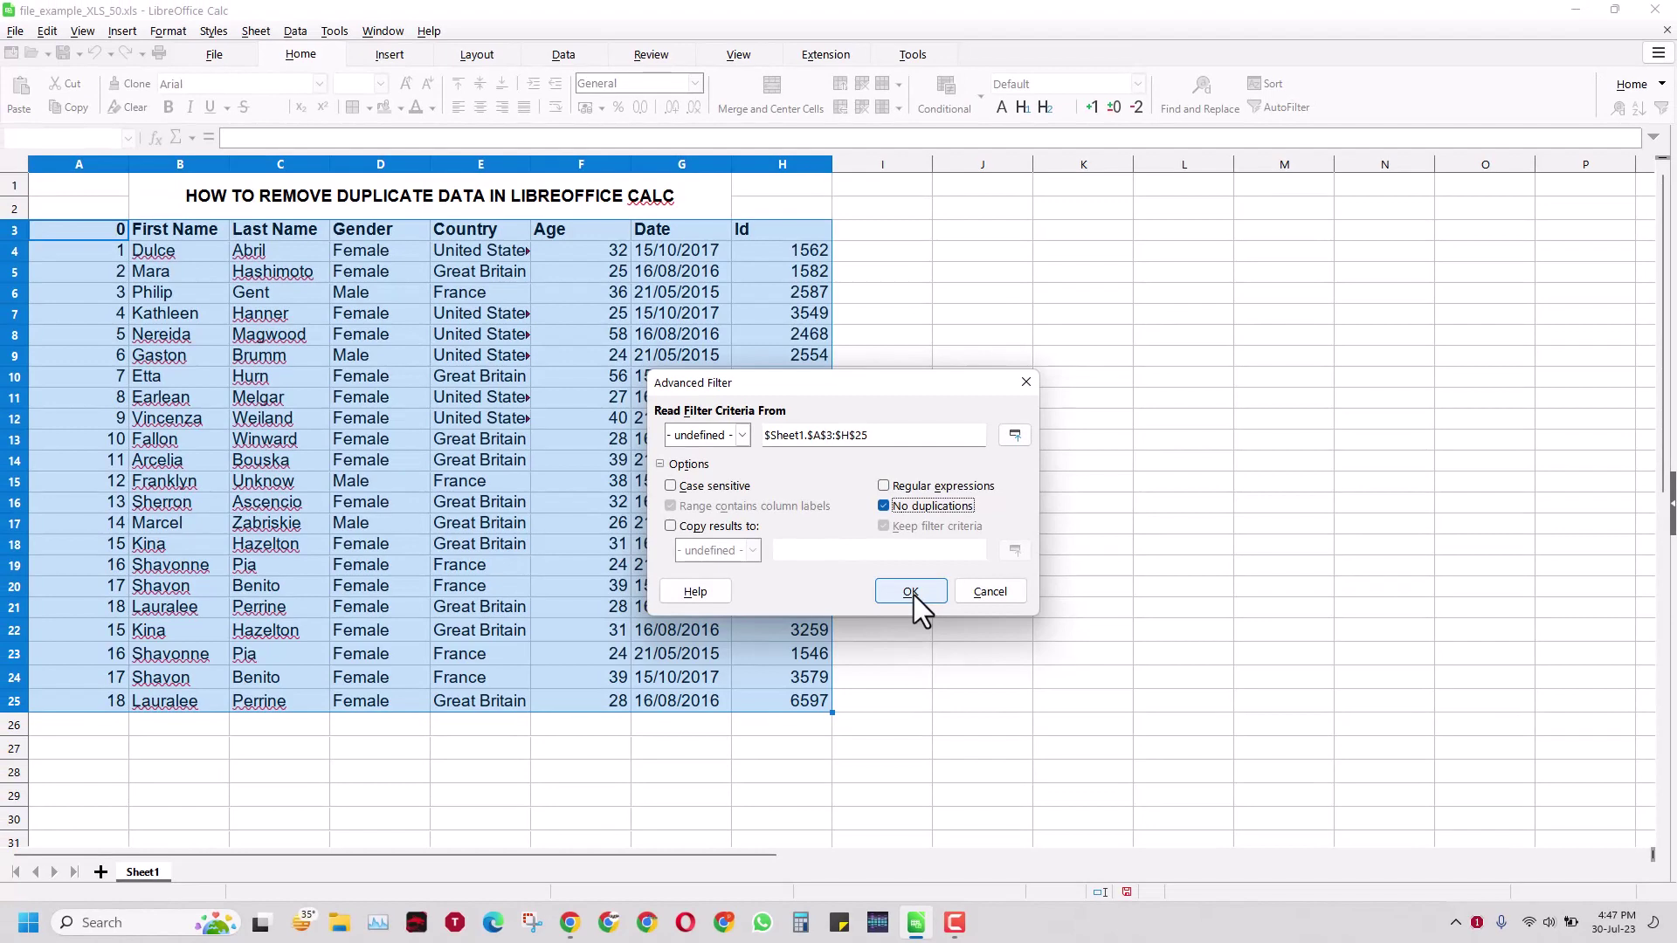
left_click(912, 593)
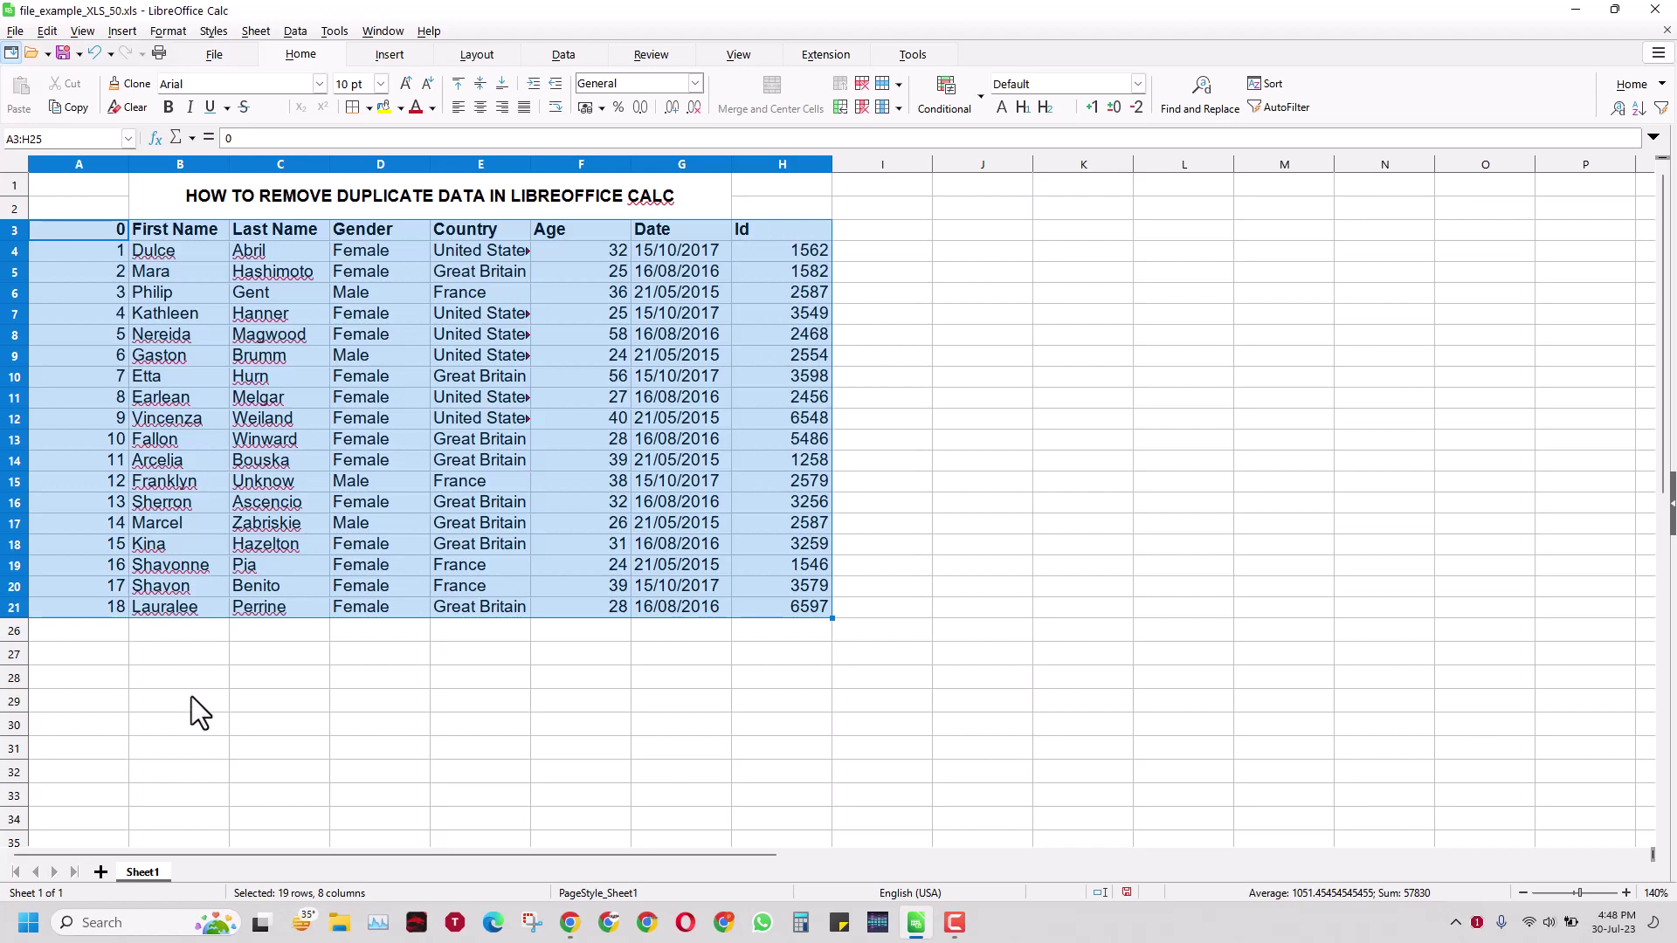
Select rows 21–26 and use Show Rows to unhide rows 22–25.
left_click(147, 671)
left_click(13, 609)
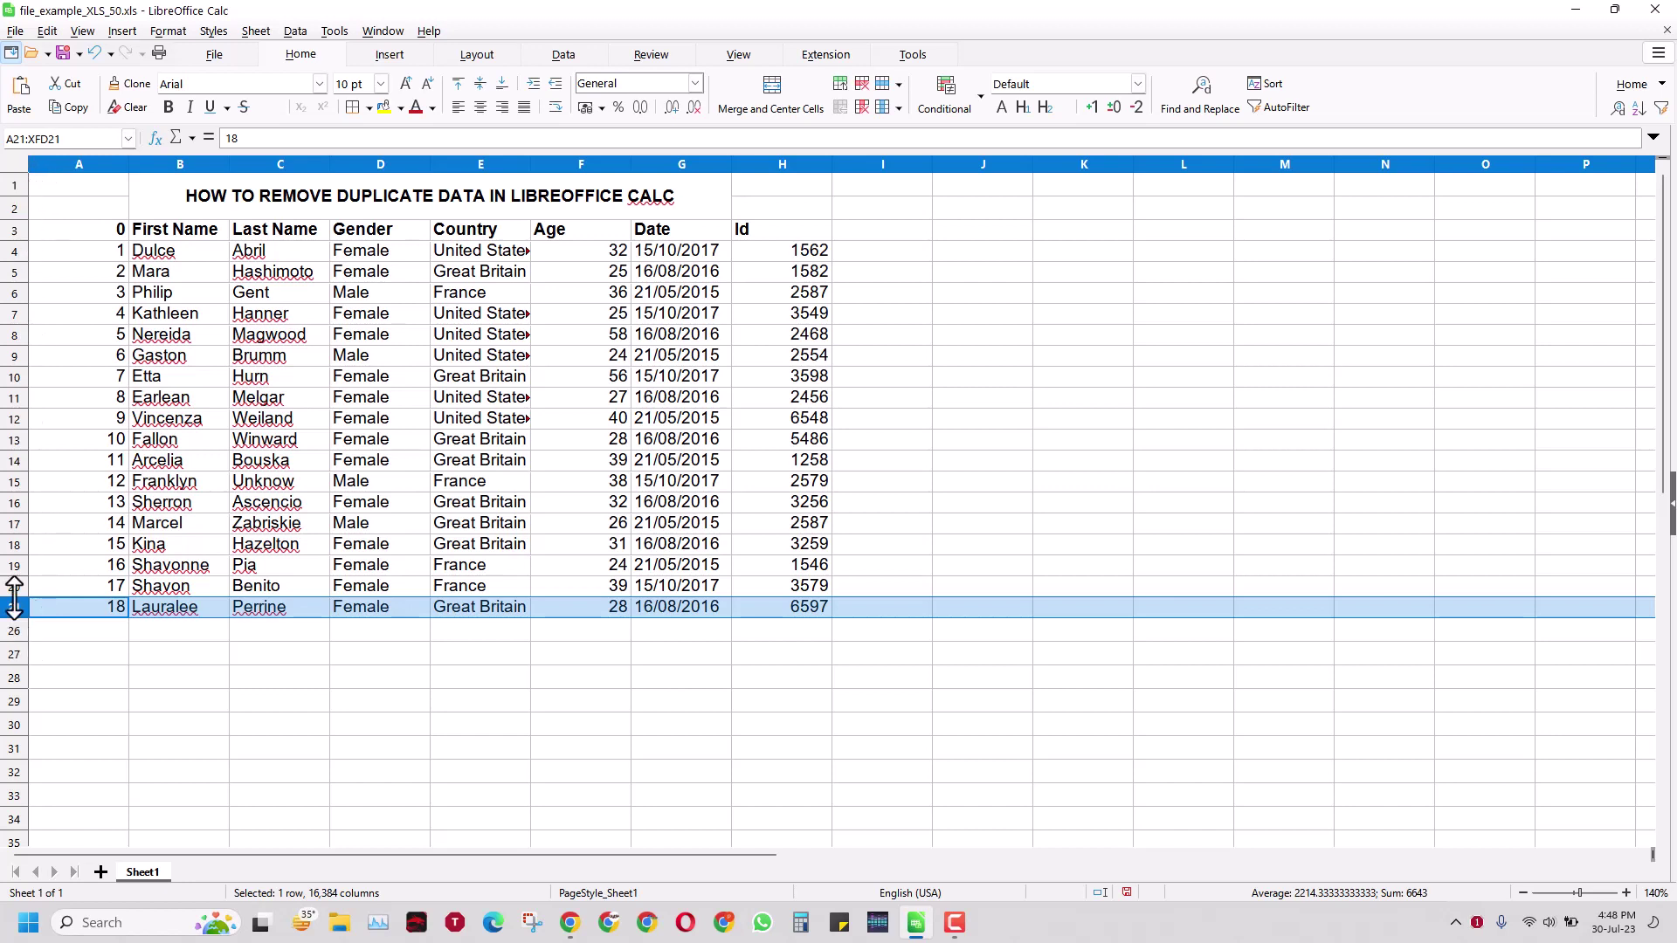
left_click(14, 630)
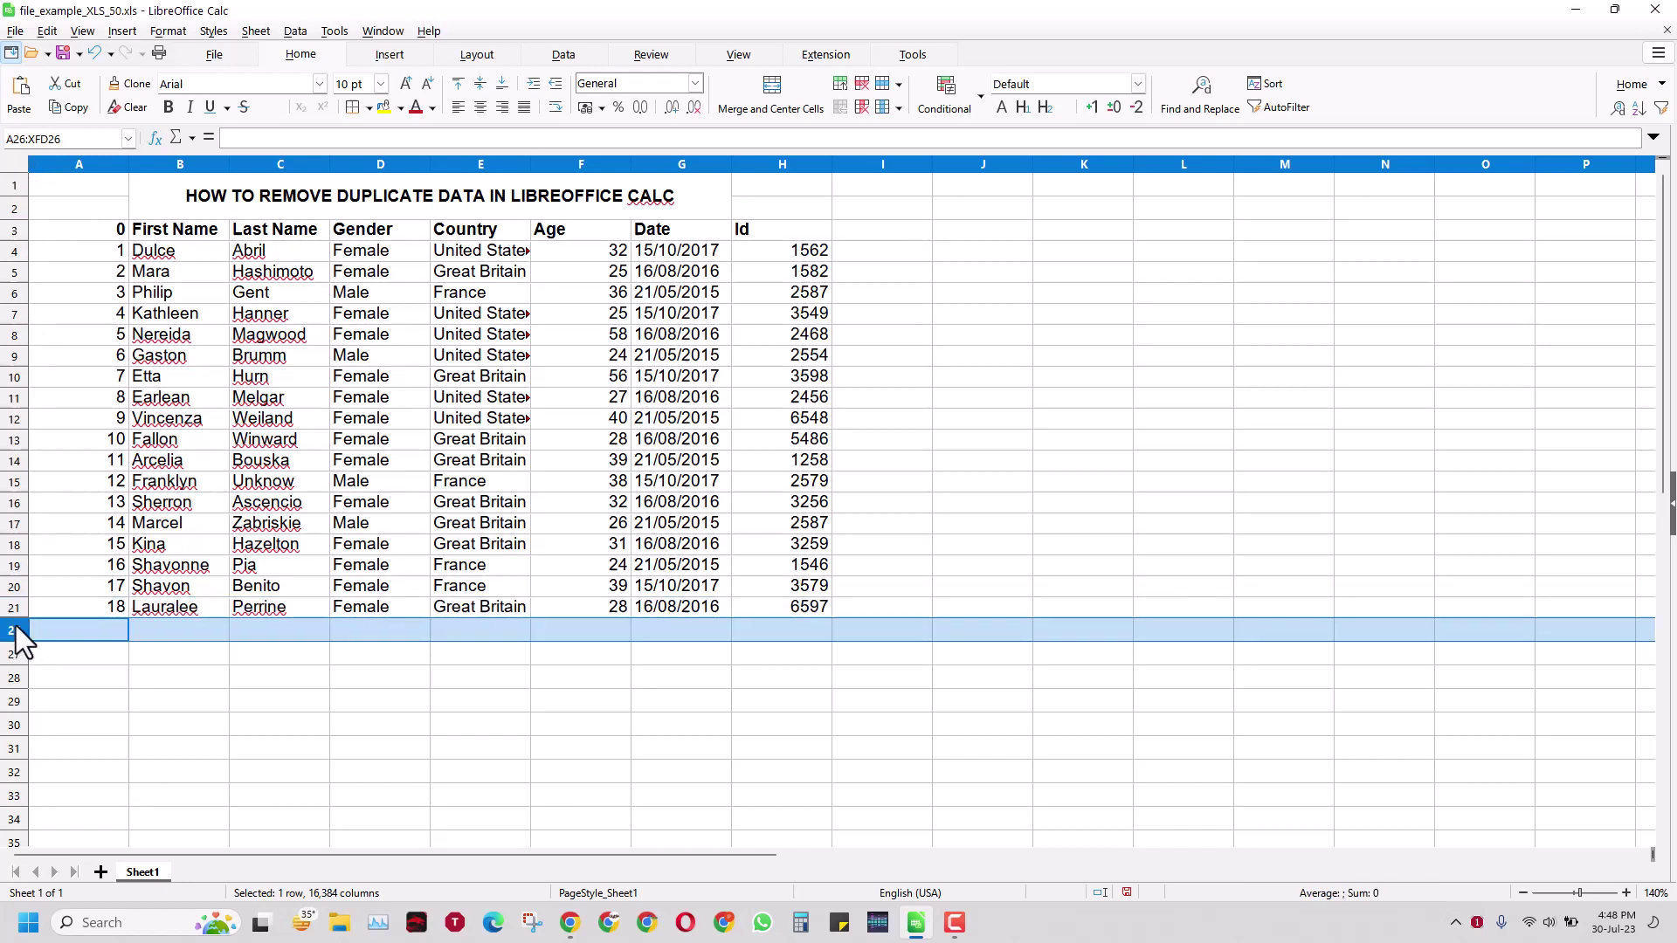
key("shift+Up")
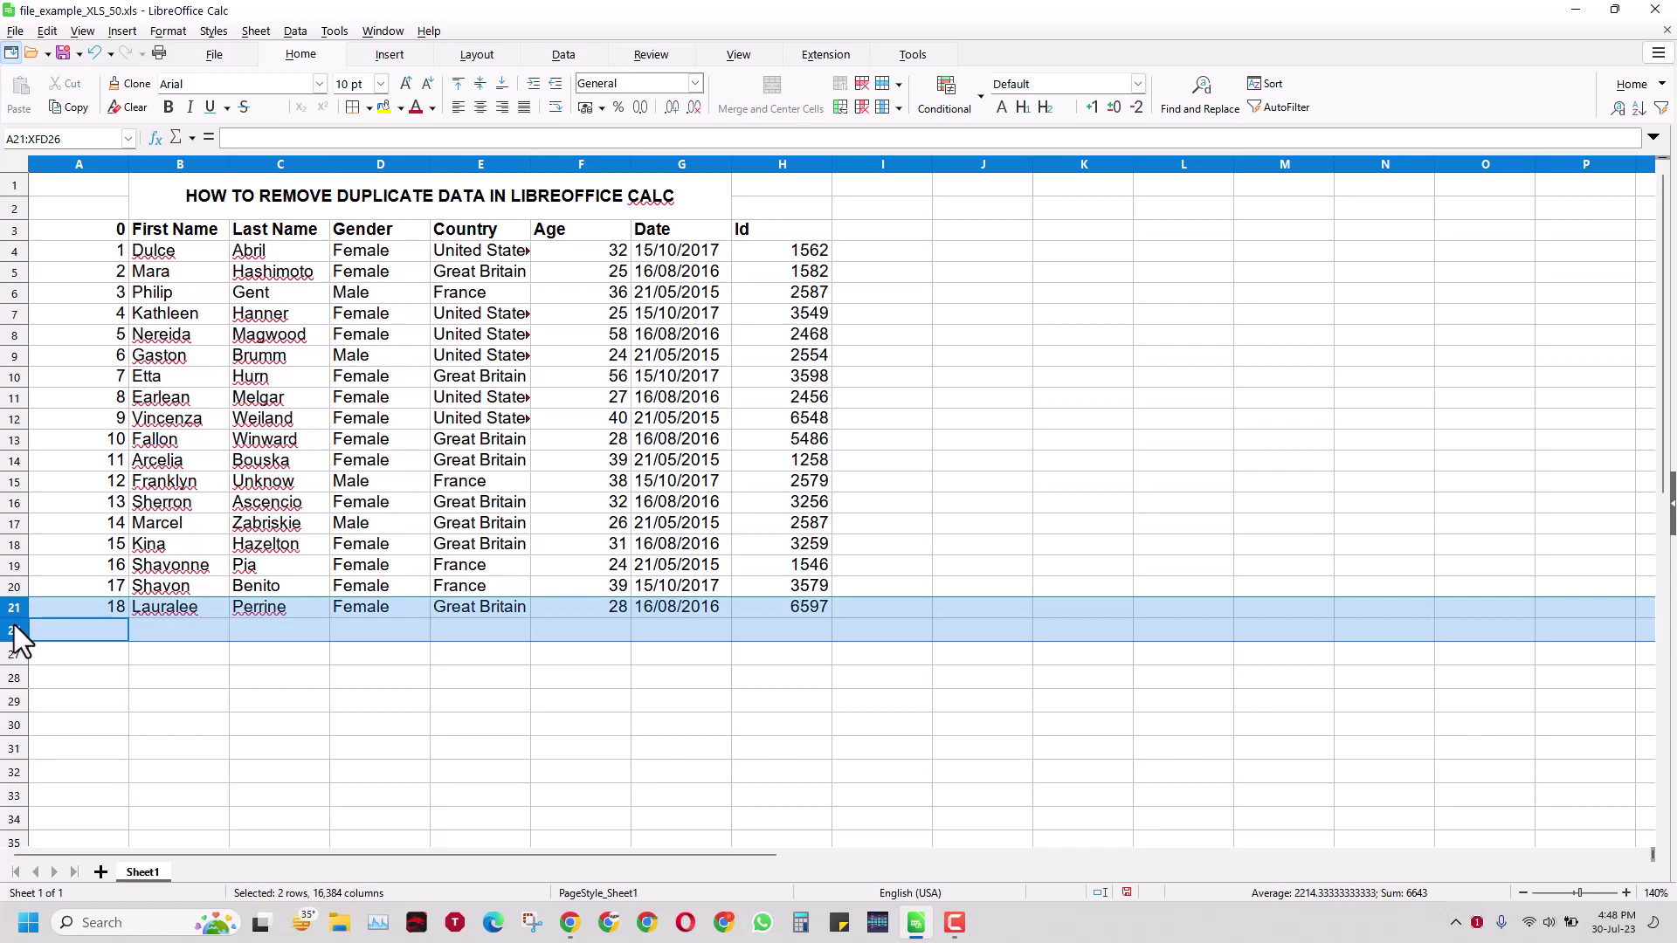
right_click(14, 628)
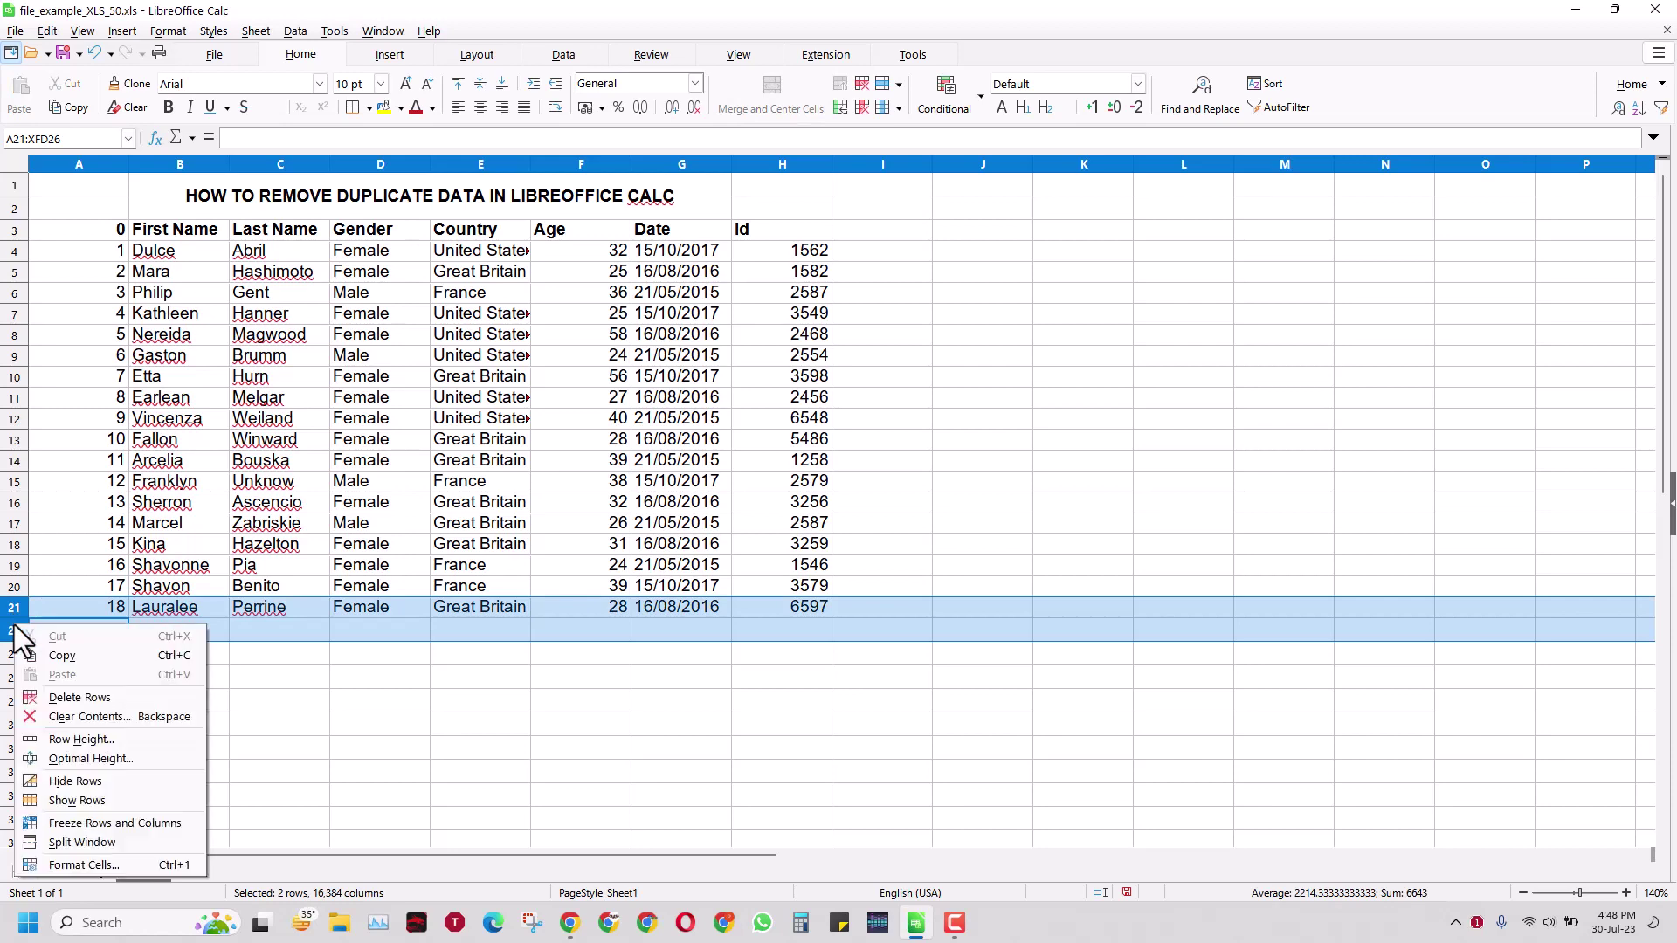
left_click(103, 797)
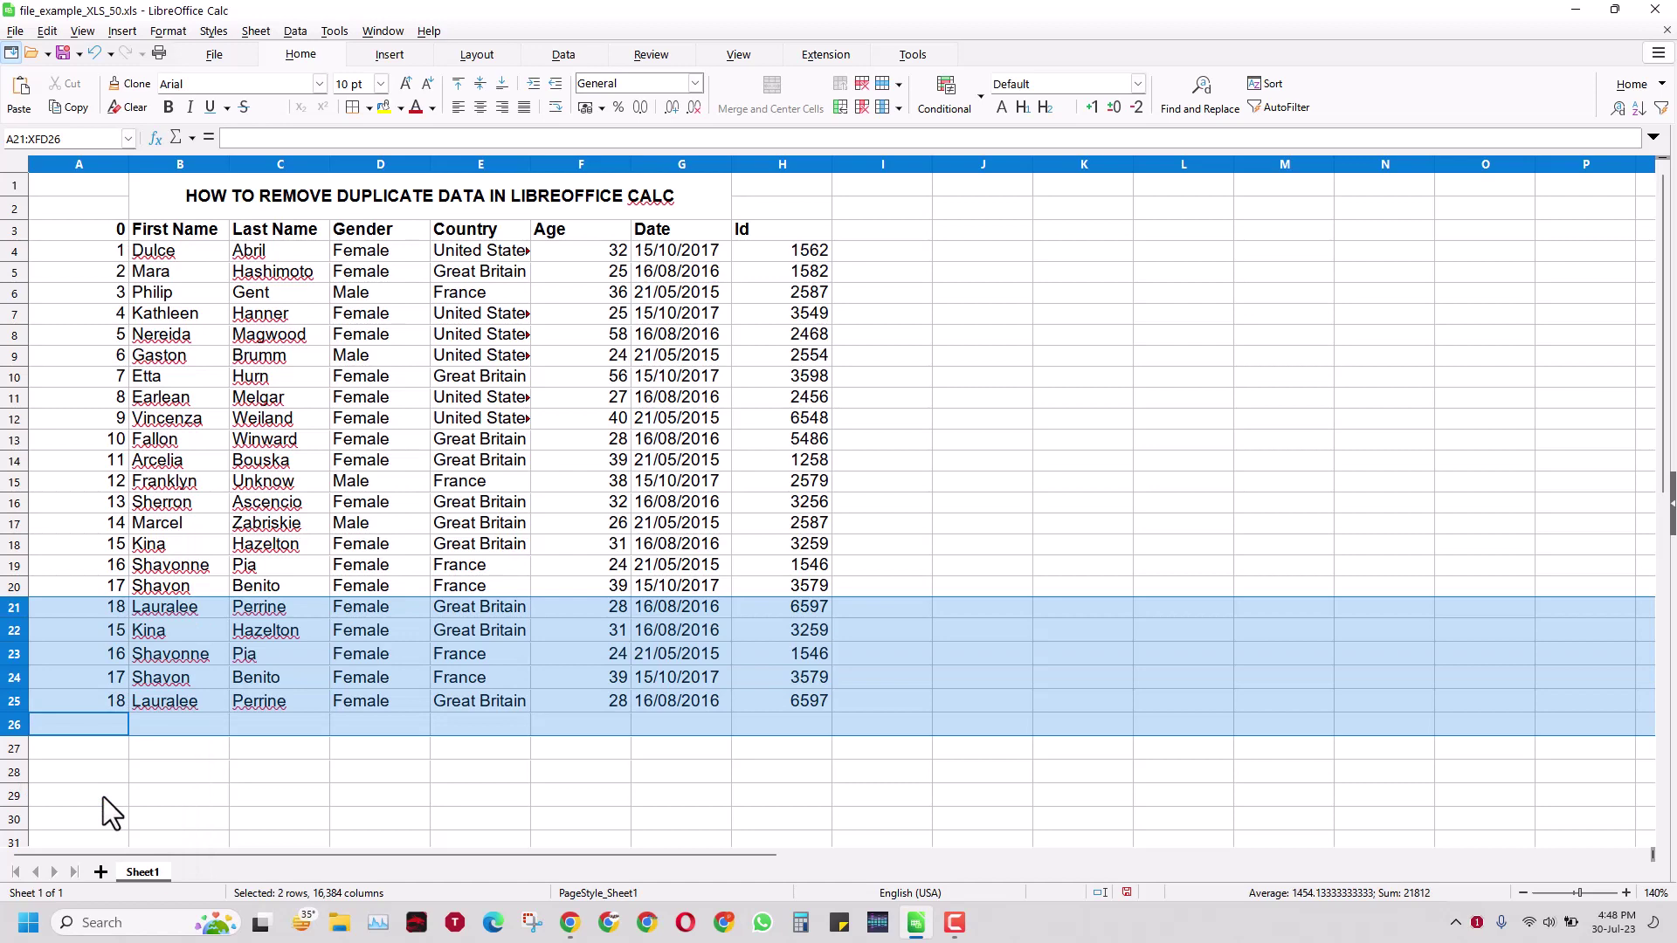
Reopen the Advanced Filter dialog with its extra Options expanded.
left_click(343, 729)
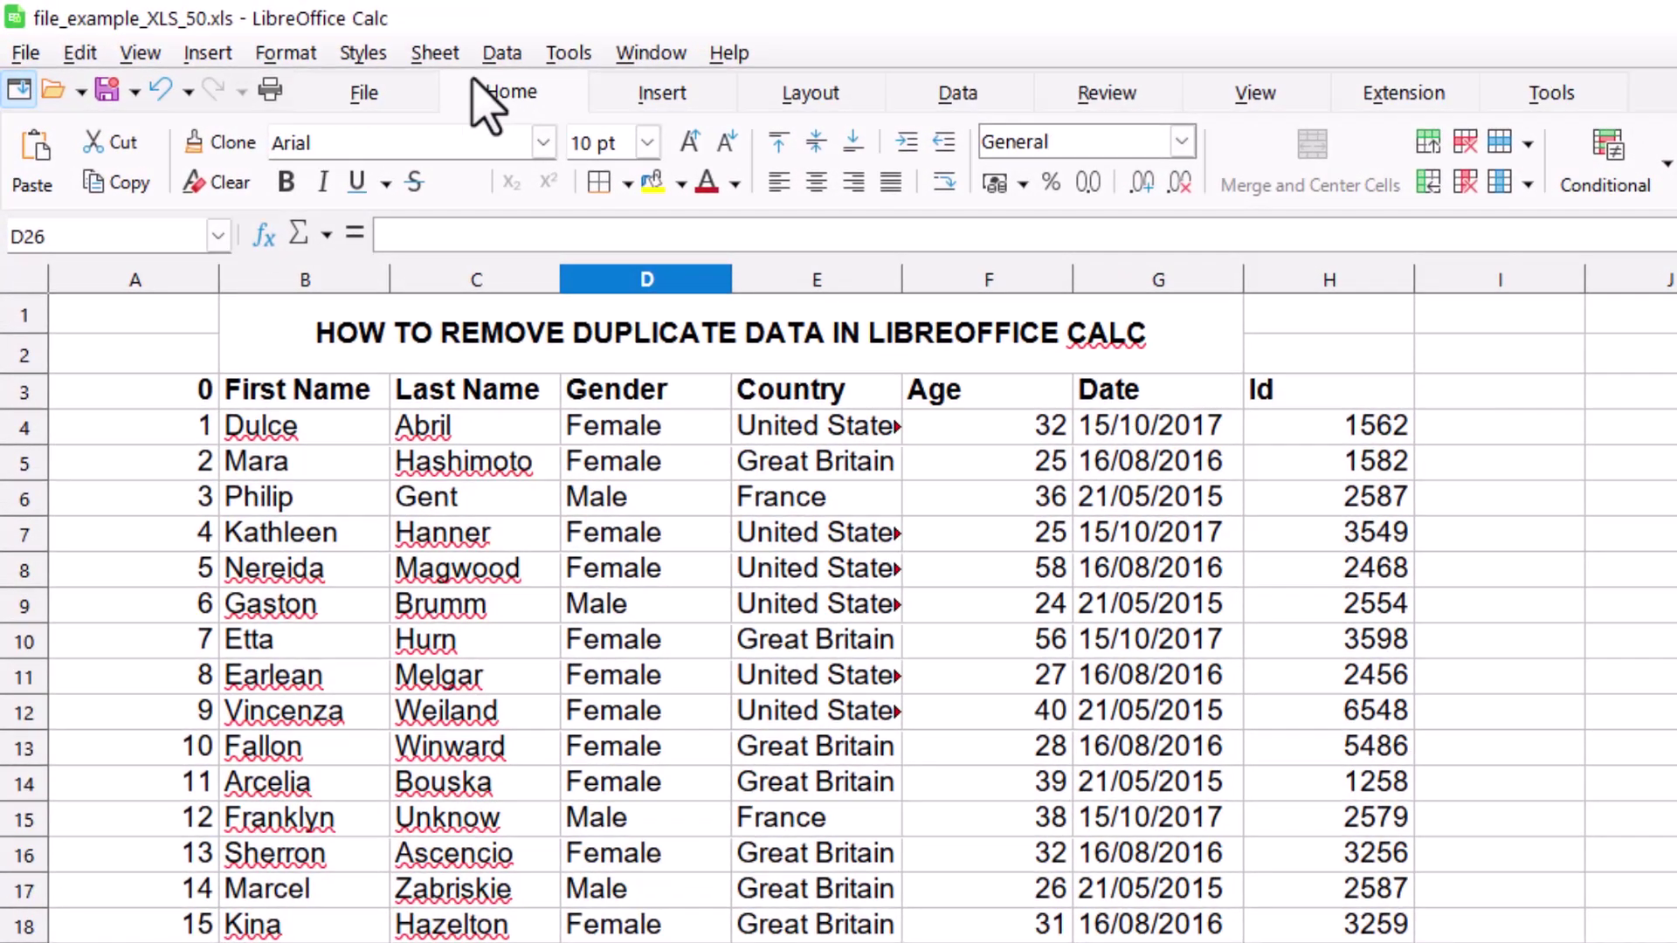
left_click(296, 31)
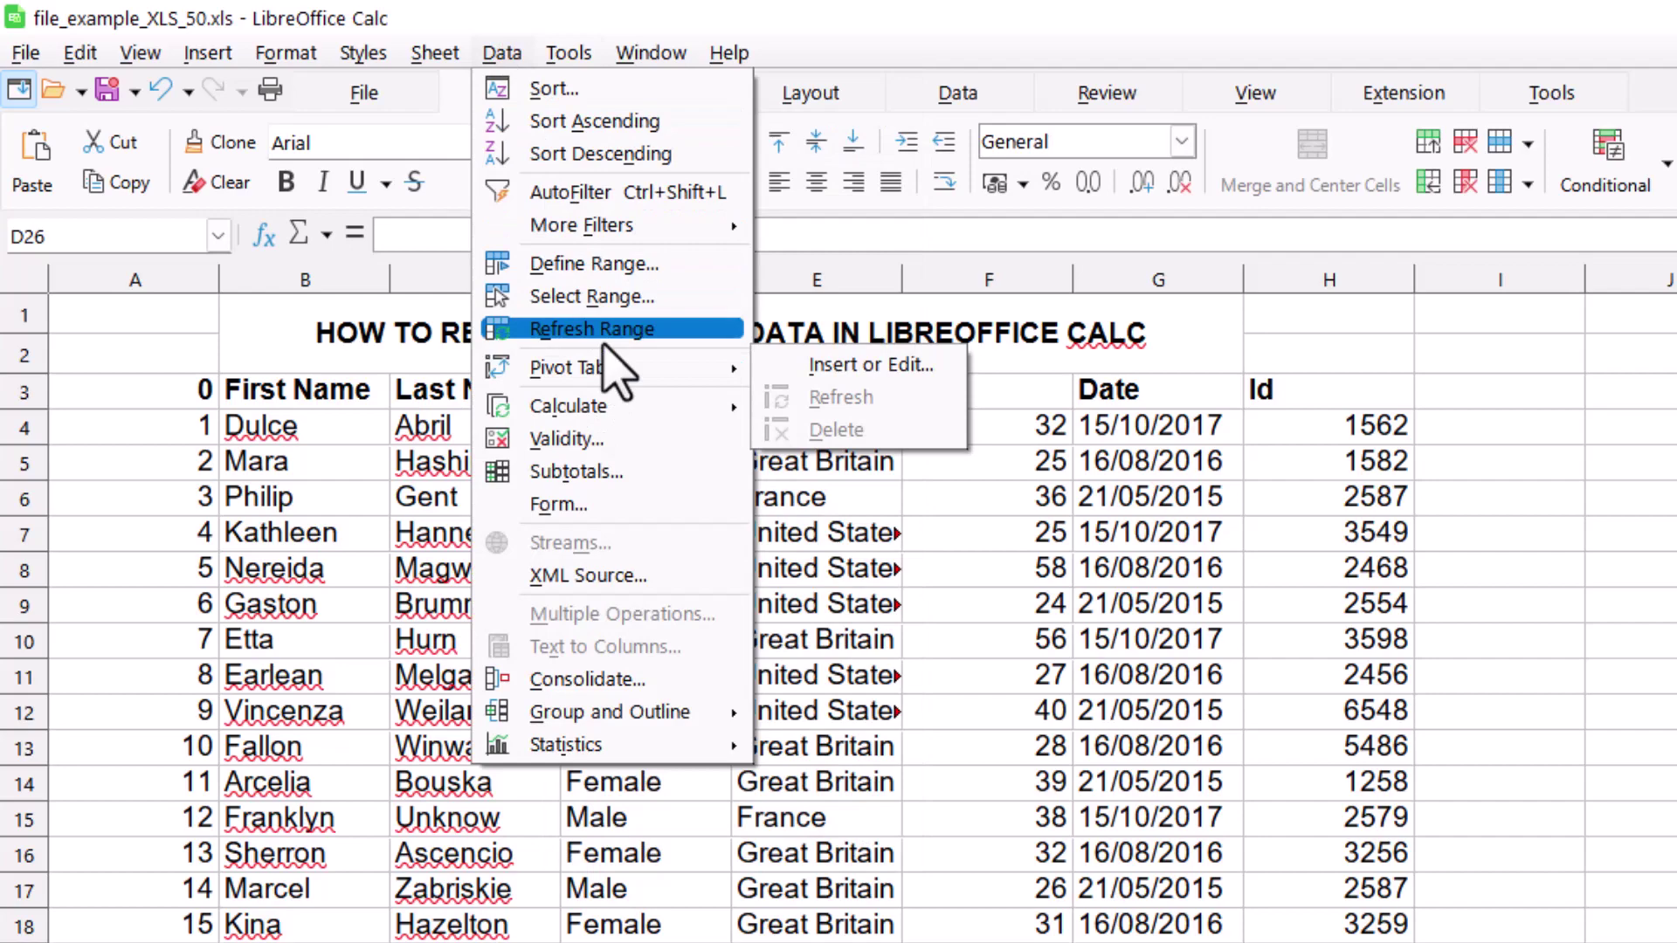
mouse_move(623, 234)
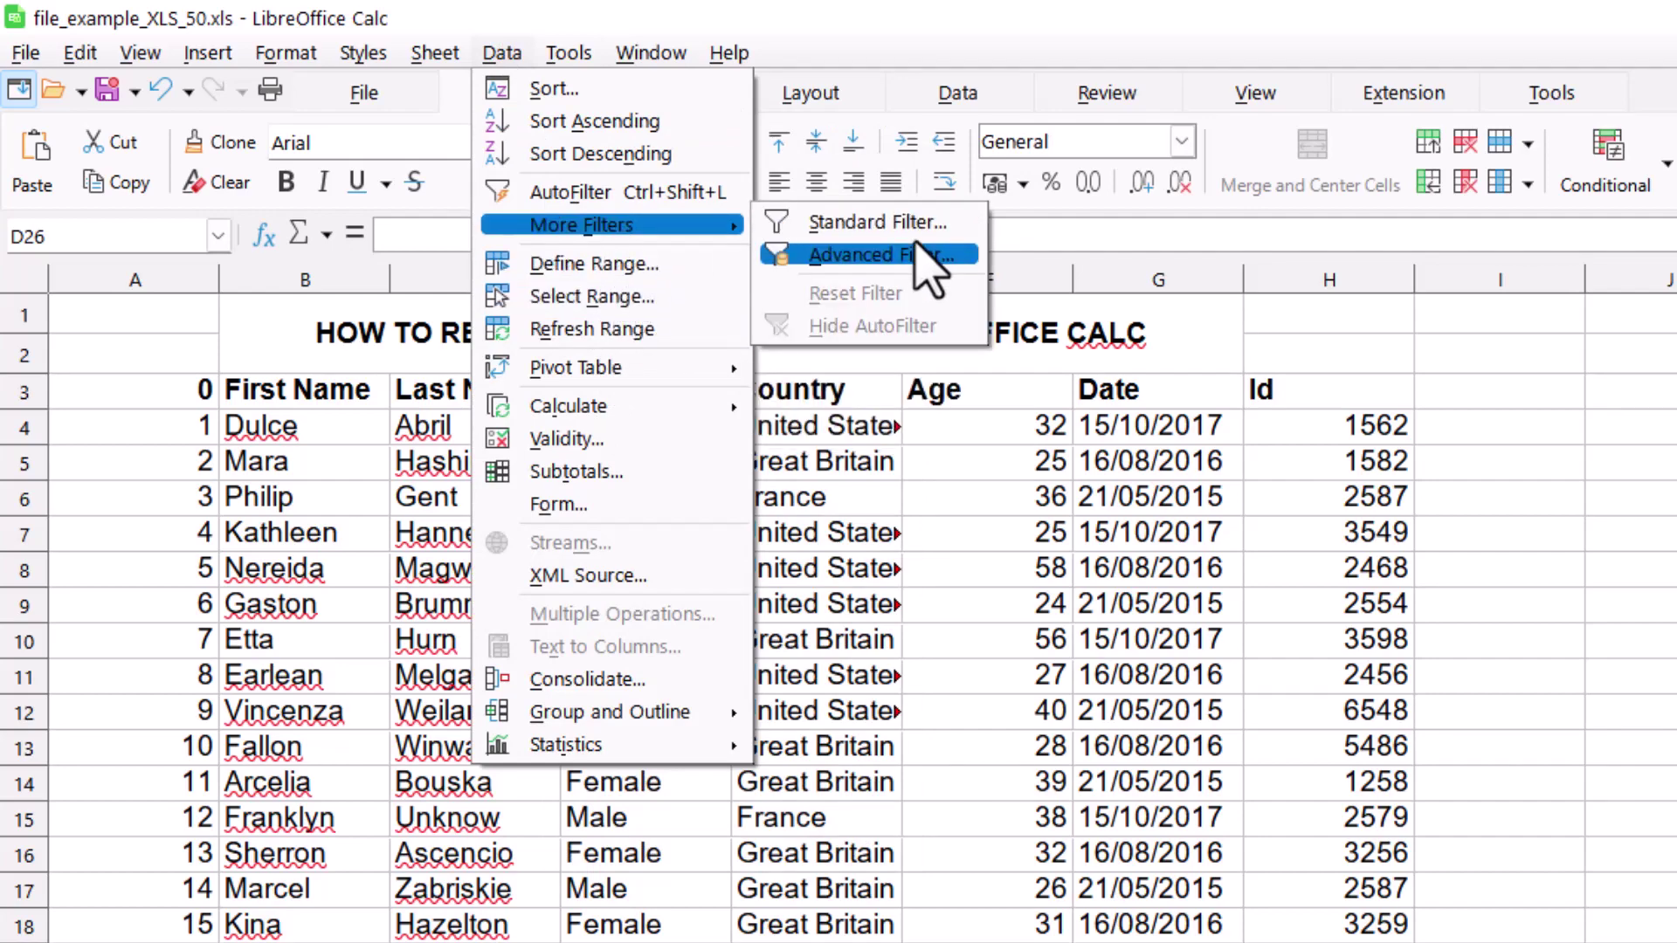
left_click(887, 256)
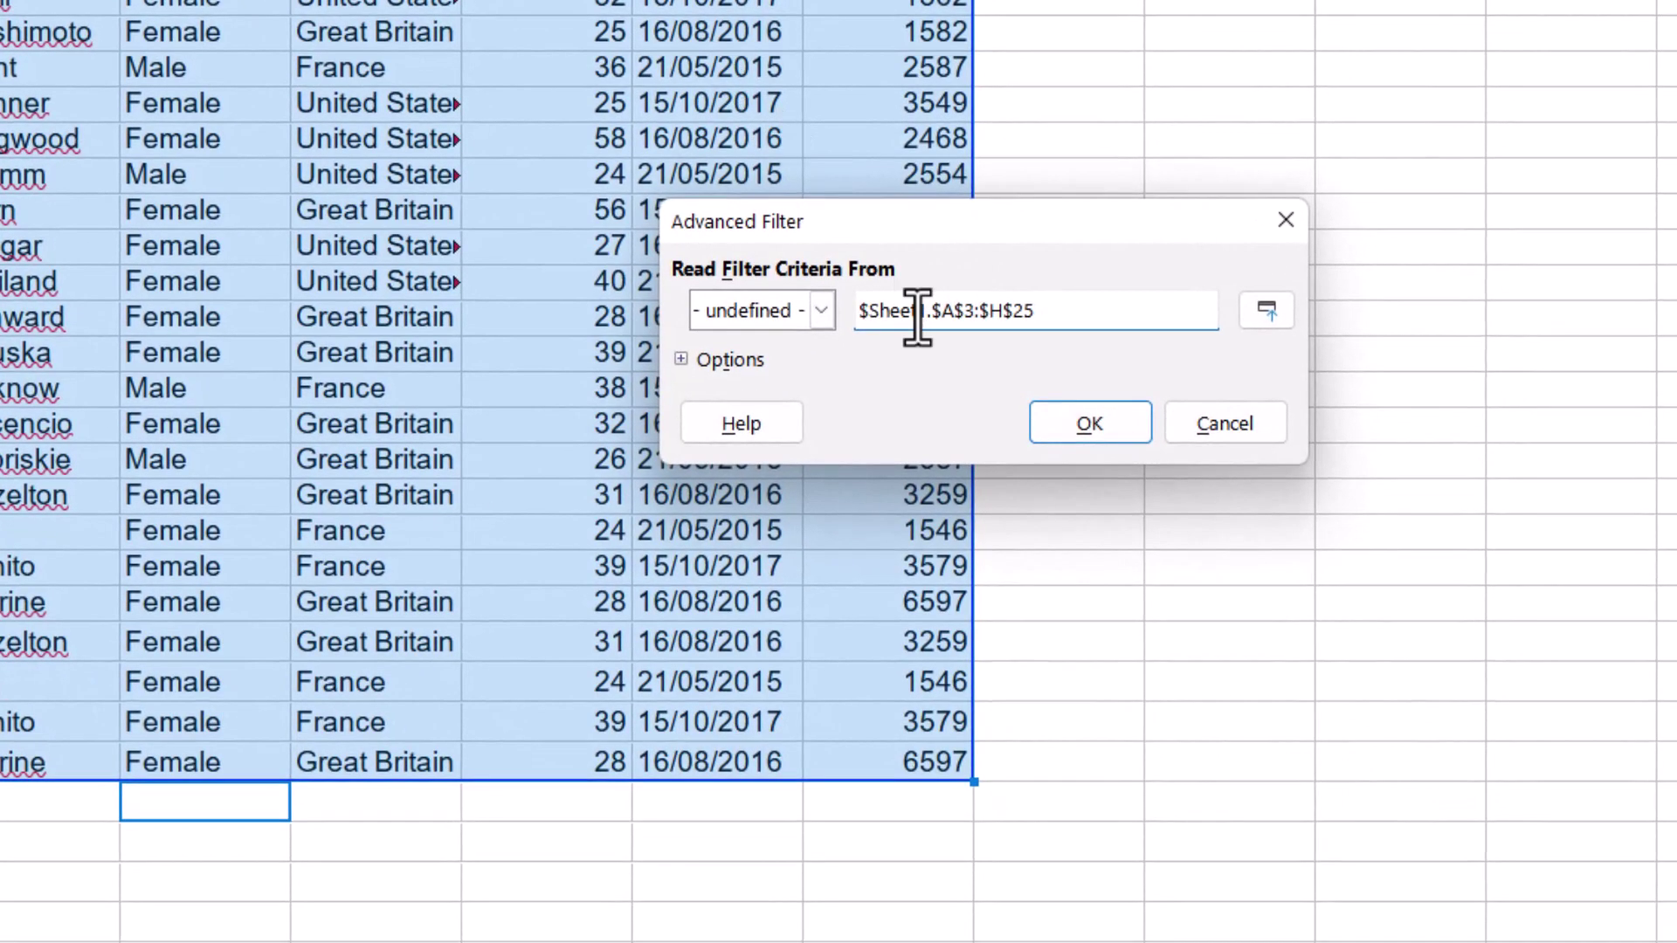
left_click(731, 362)
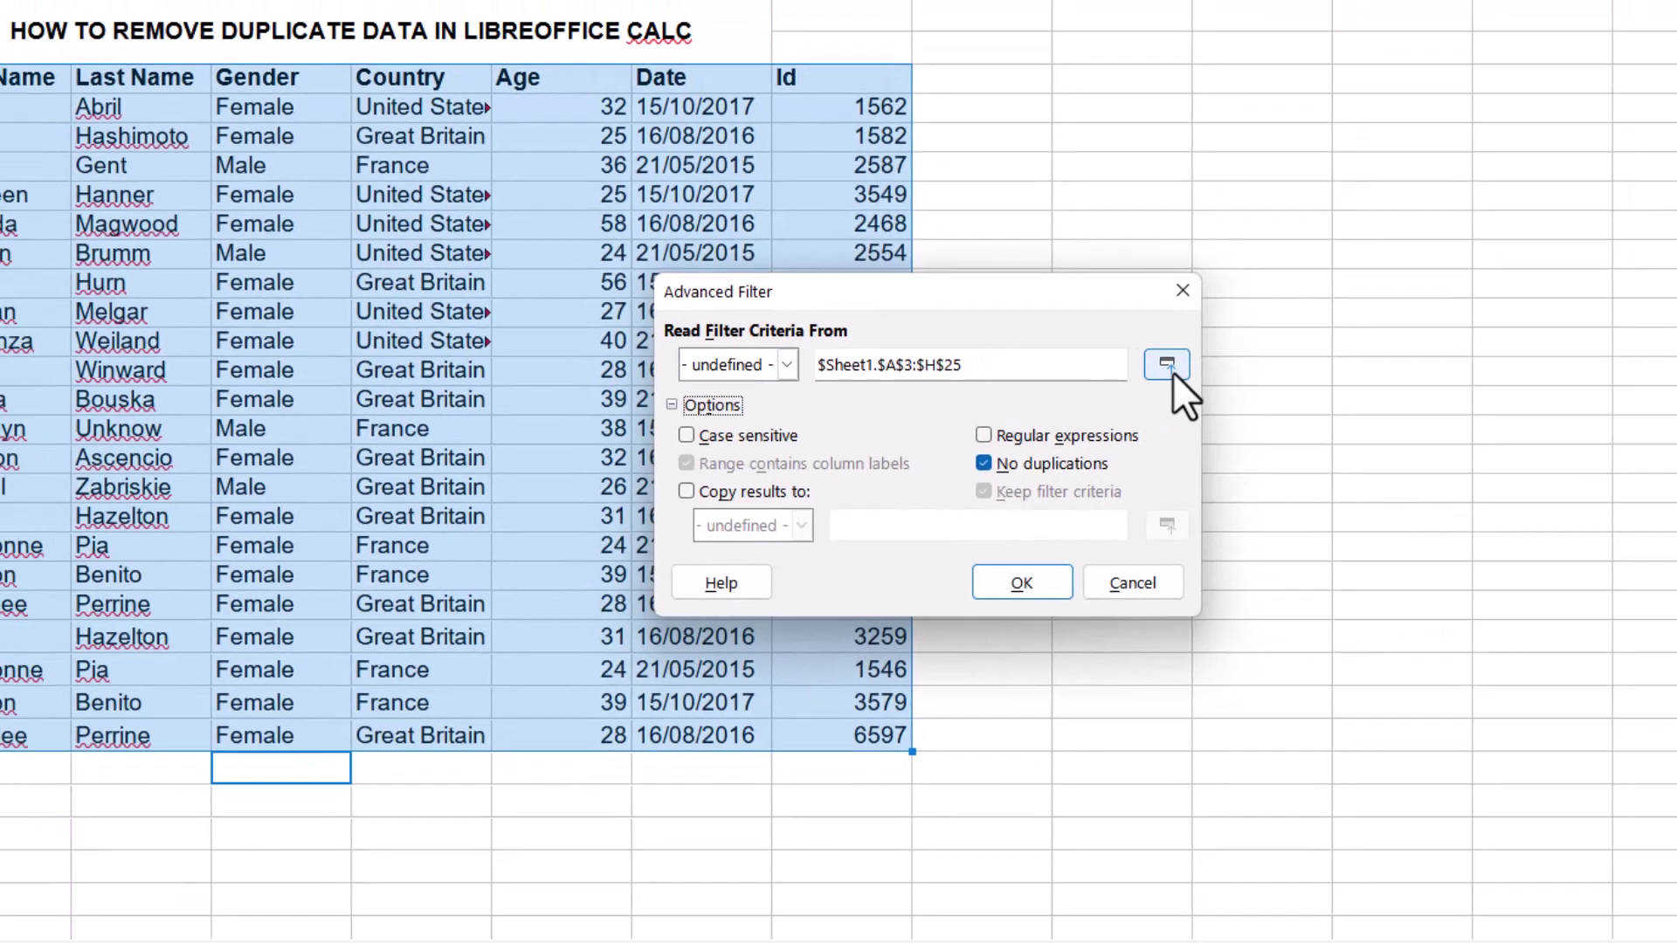
Set the criteria range to A3:H25 and enable Copy results to.
left_click(1284, 310)
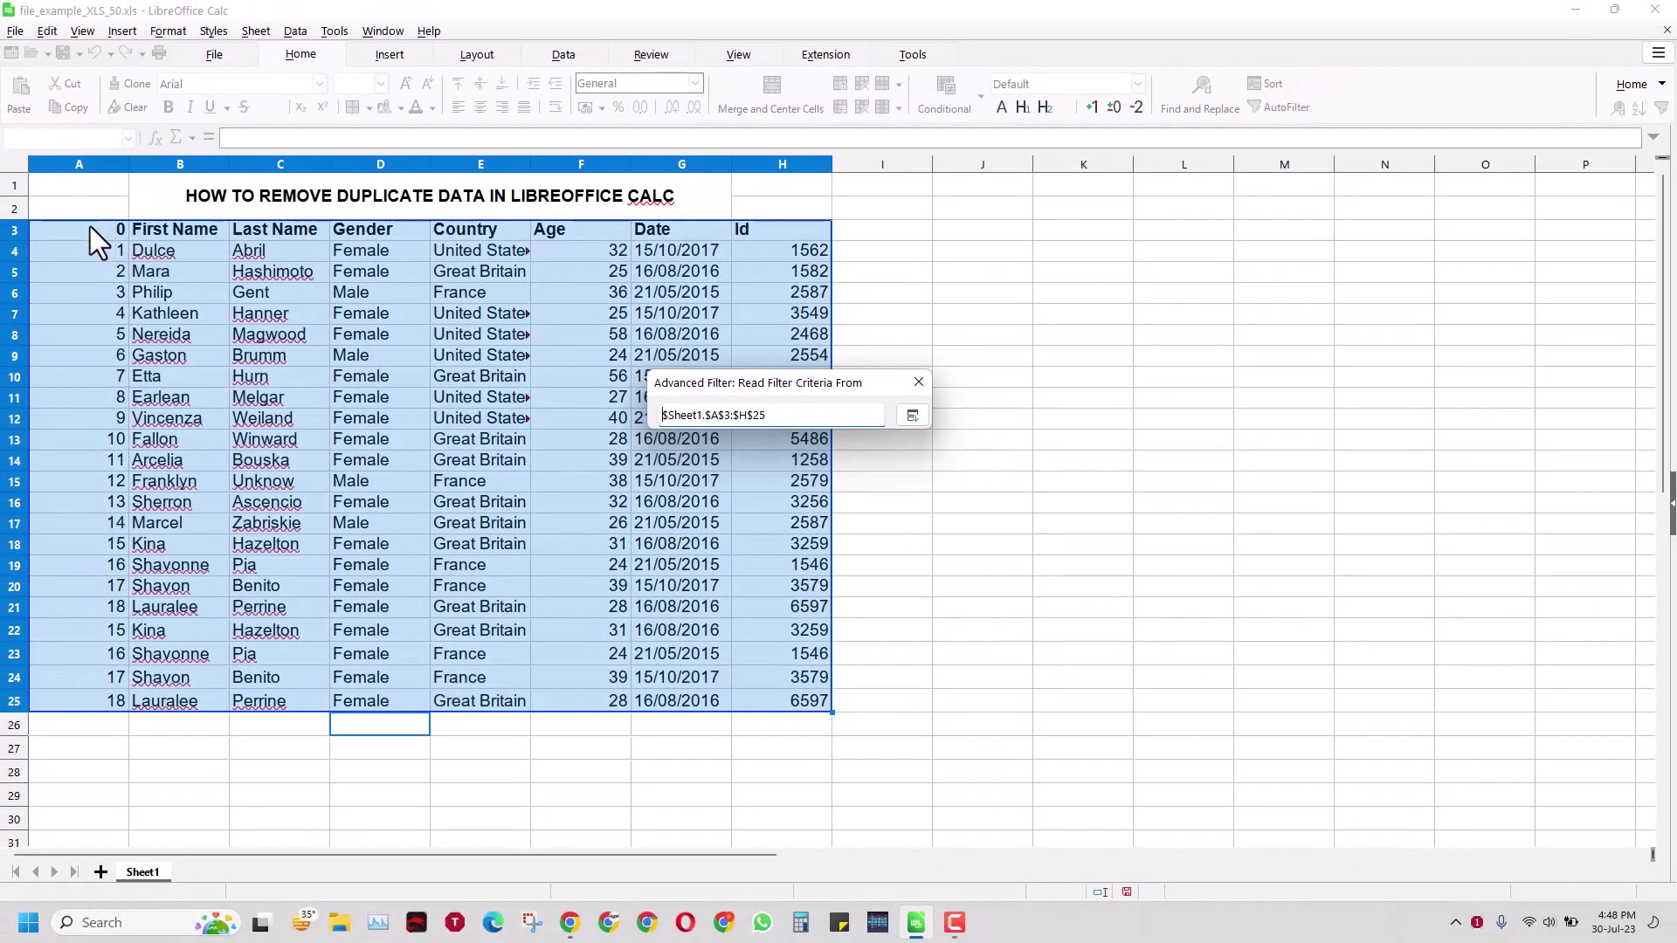
left_click_drag(91, 227, 804, 697)
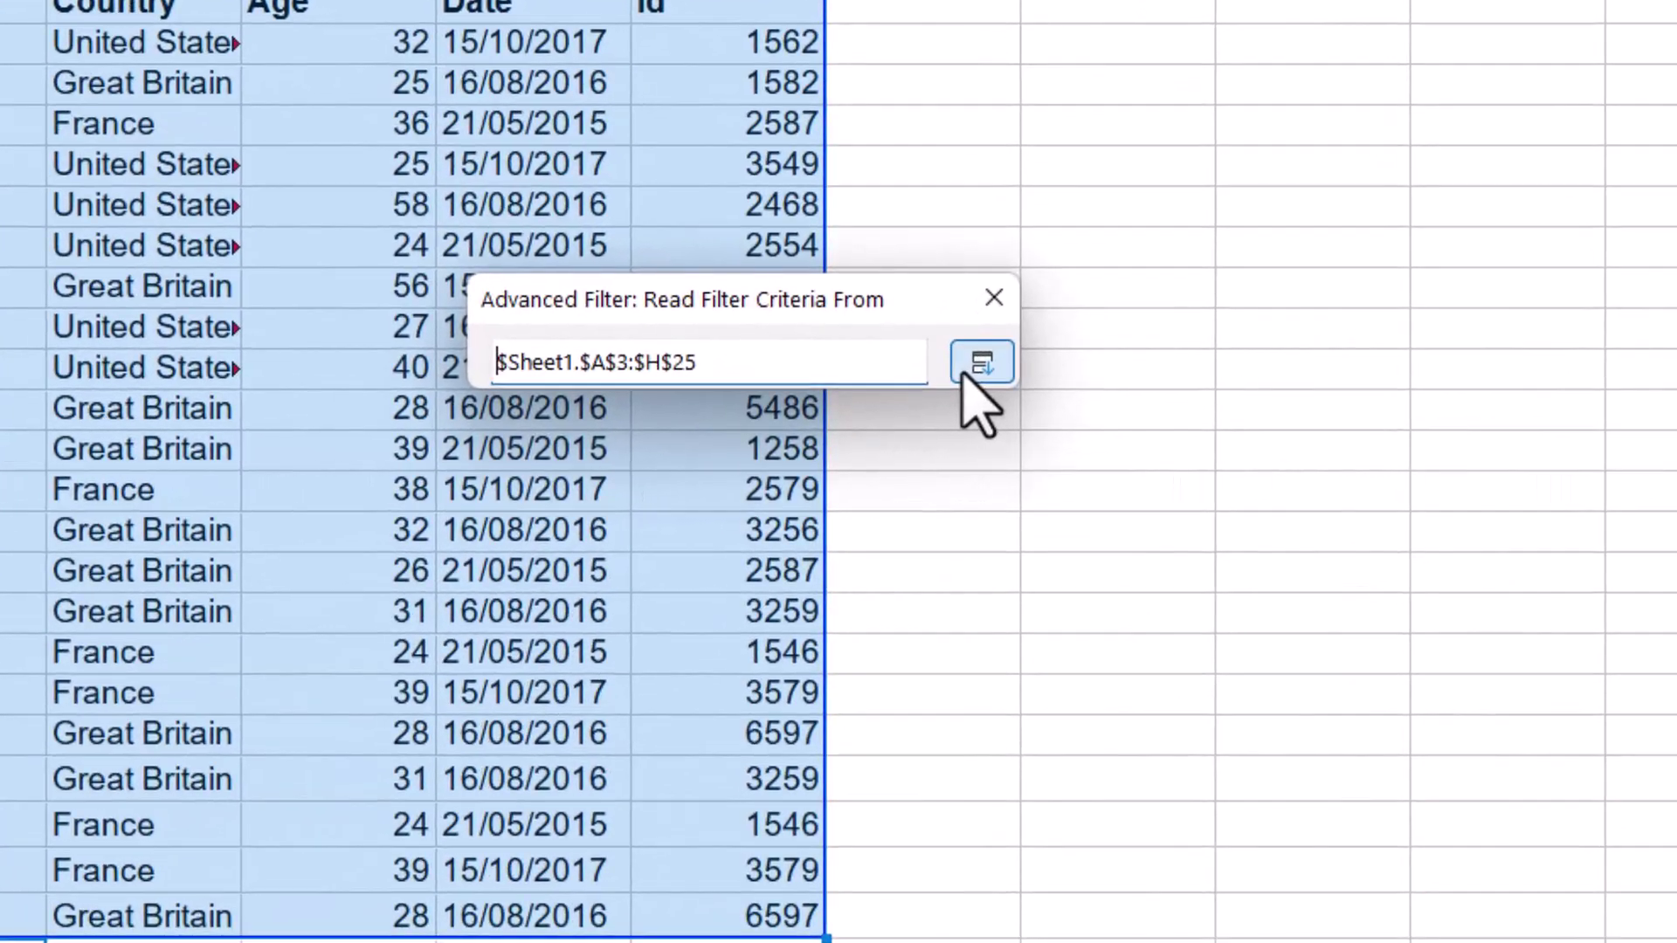
left_click(965, 372)
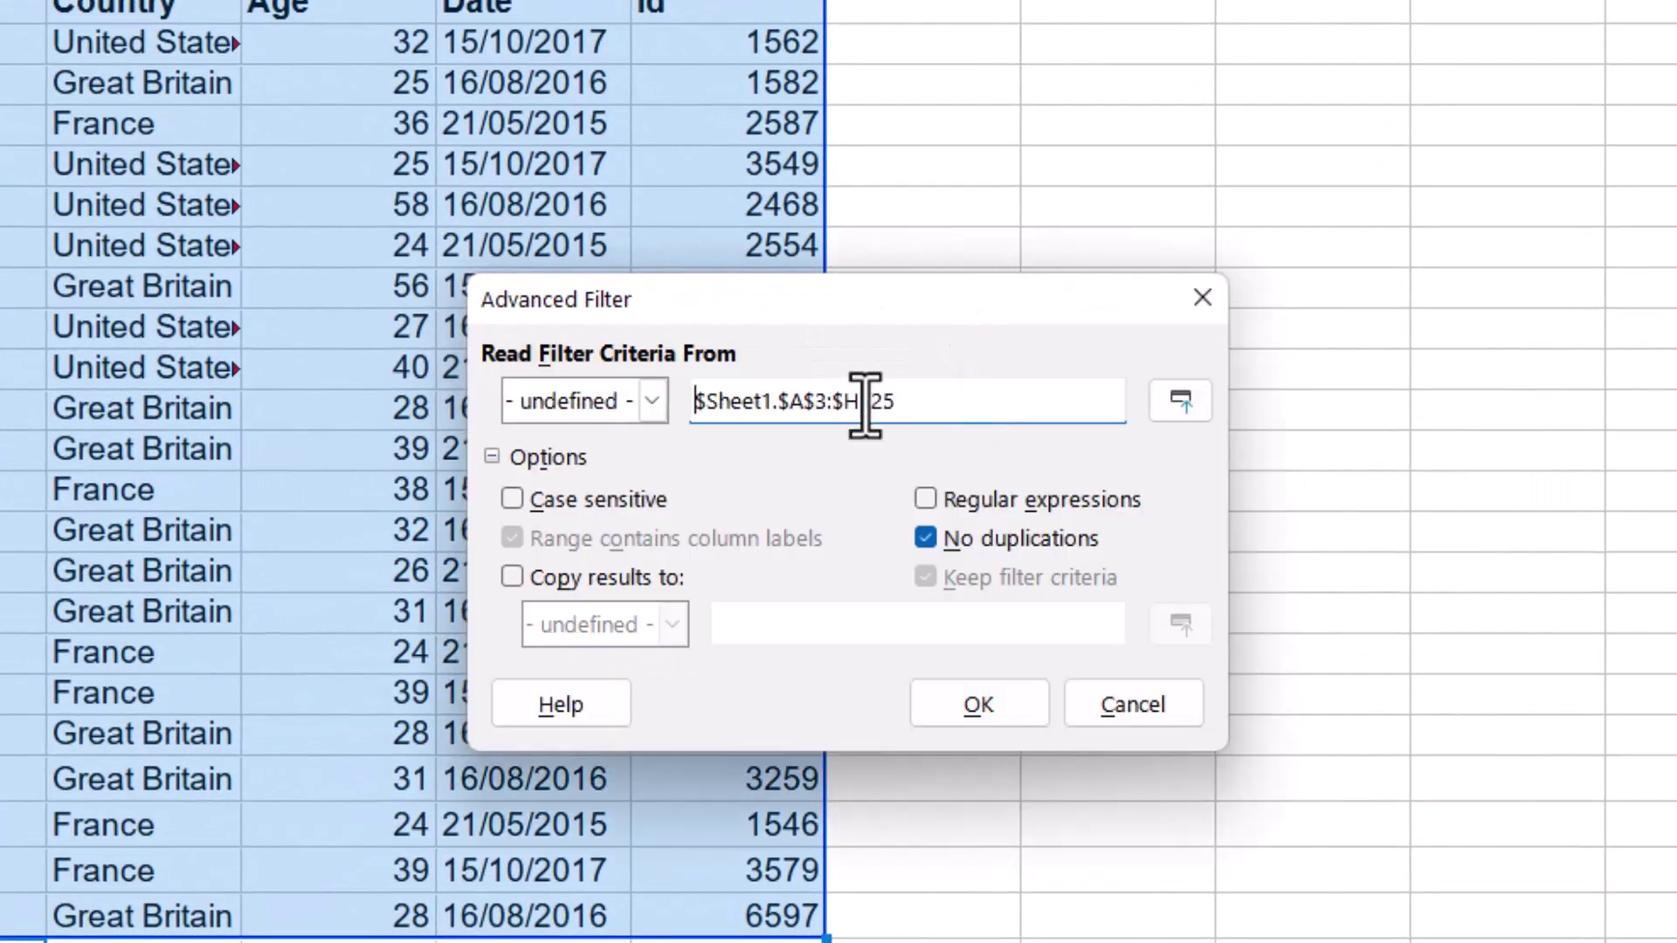
left_click(603, 582)
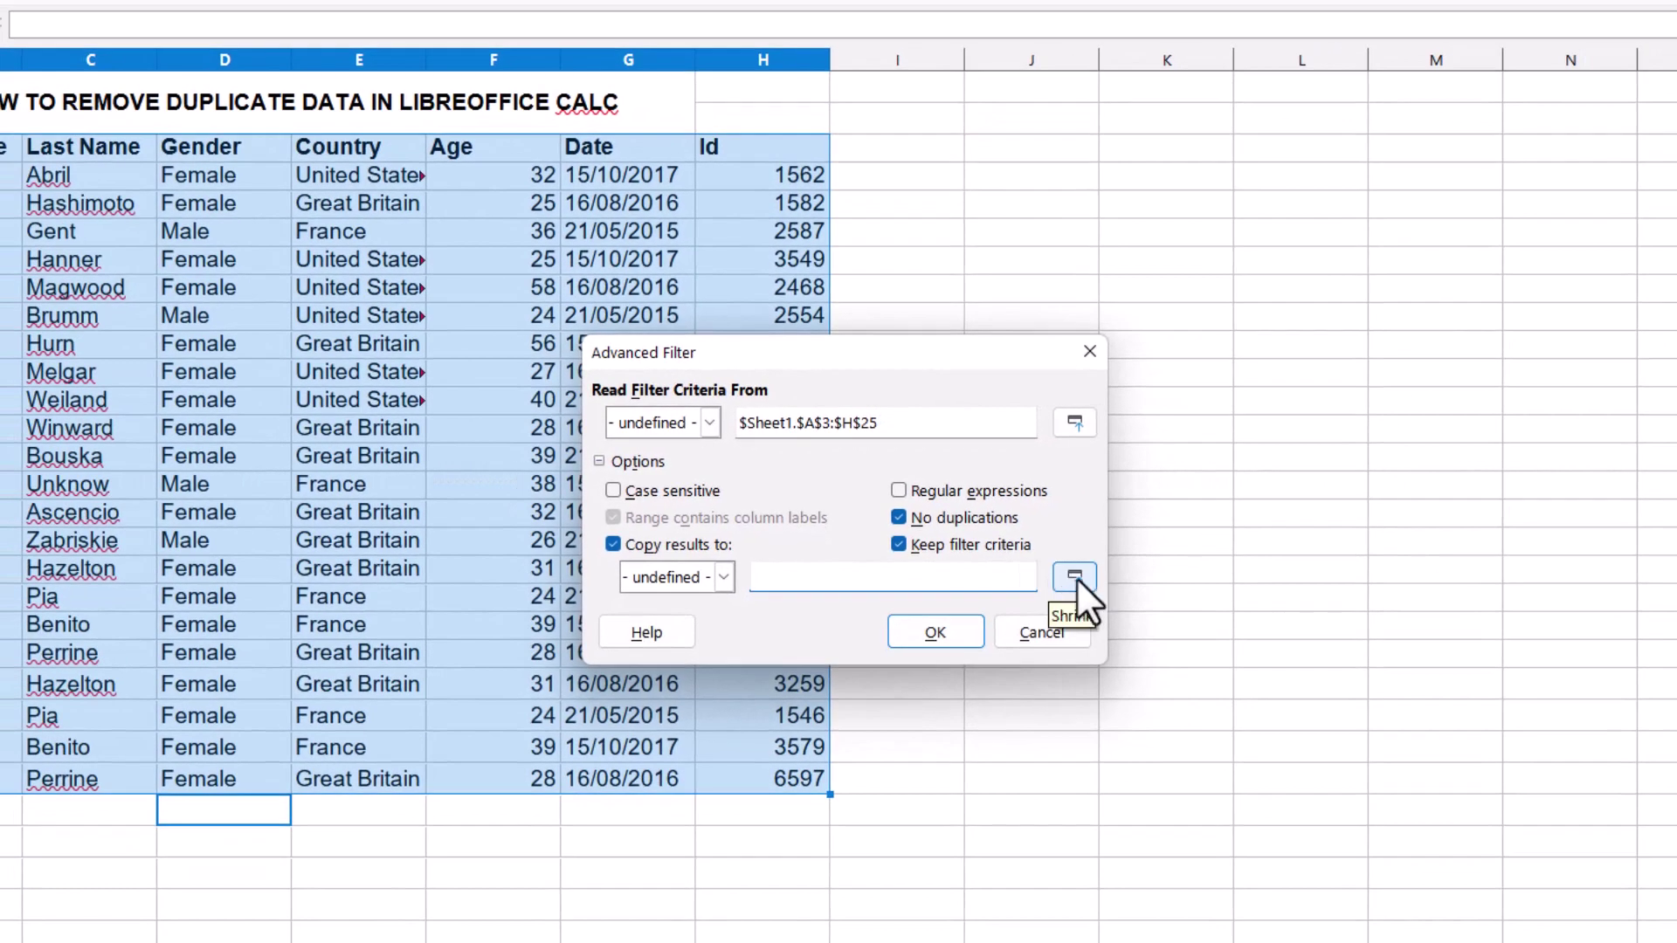
Set the copy-results destination to $Sheet1.$J$3.
left_click(1077, 579)
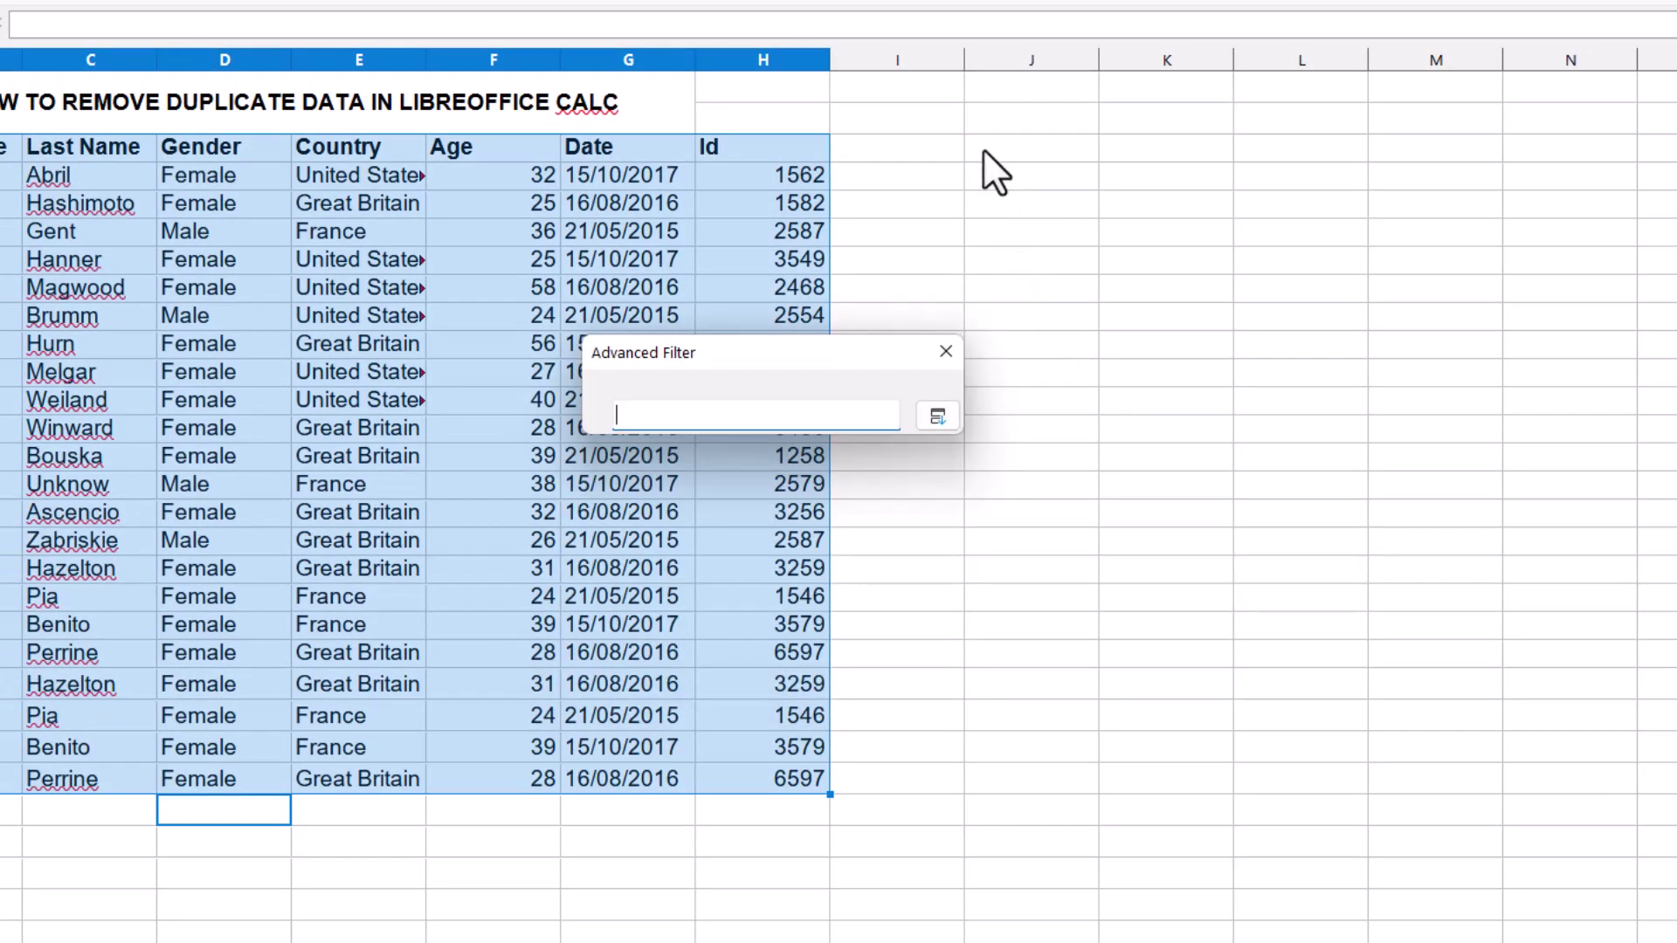
left_click_drag(982, 144, 1268, 258)
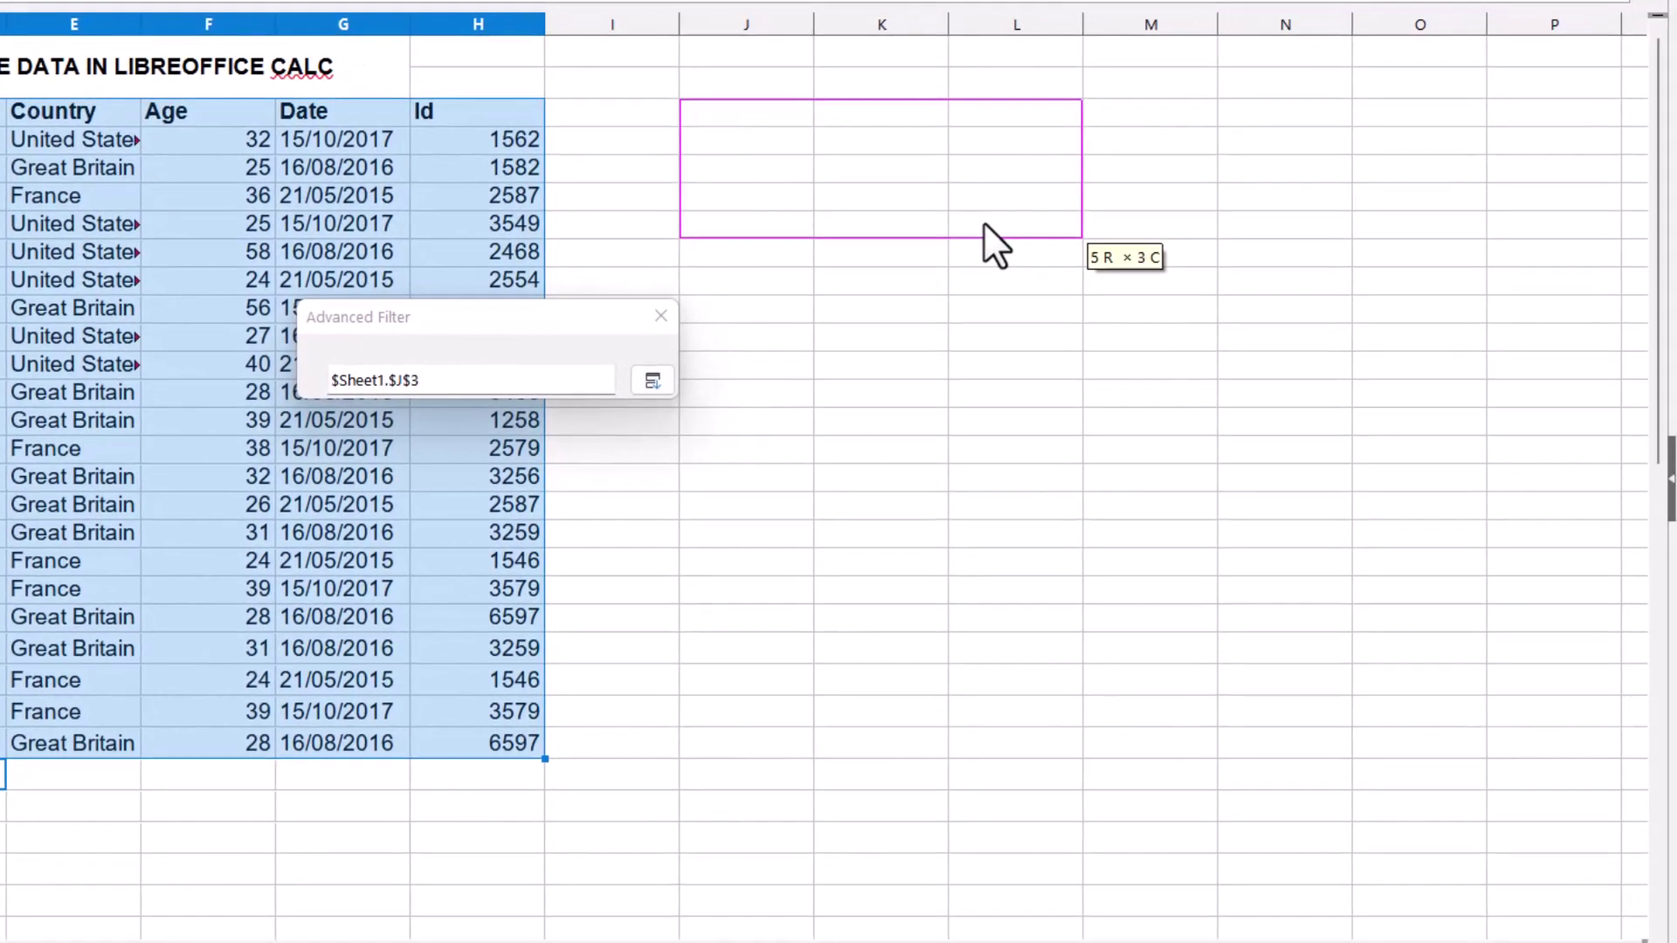
left_click_drag(982, 225, 1524, 732)
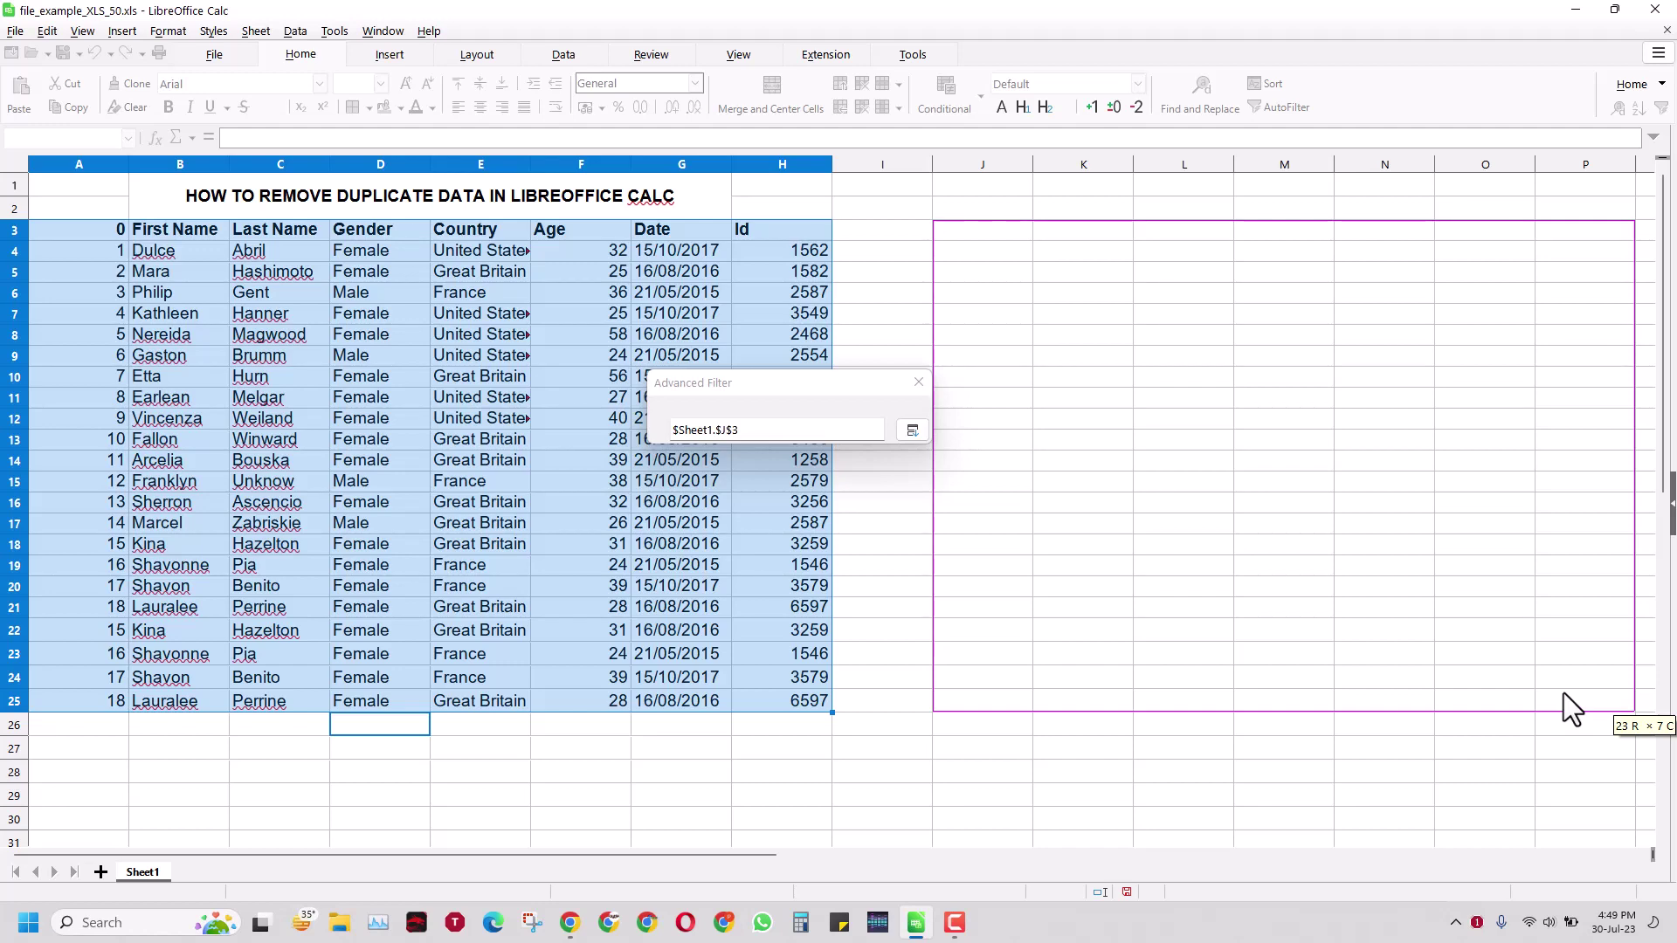
left_click_drag(1564, 694, 1263, 699)
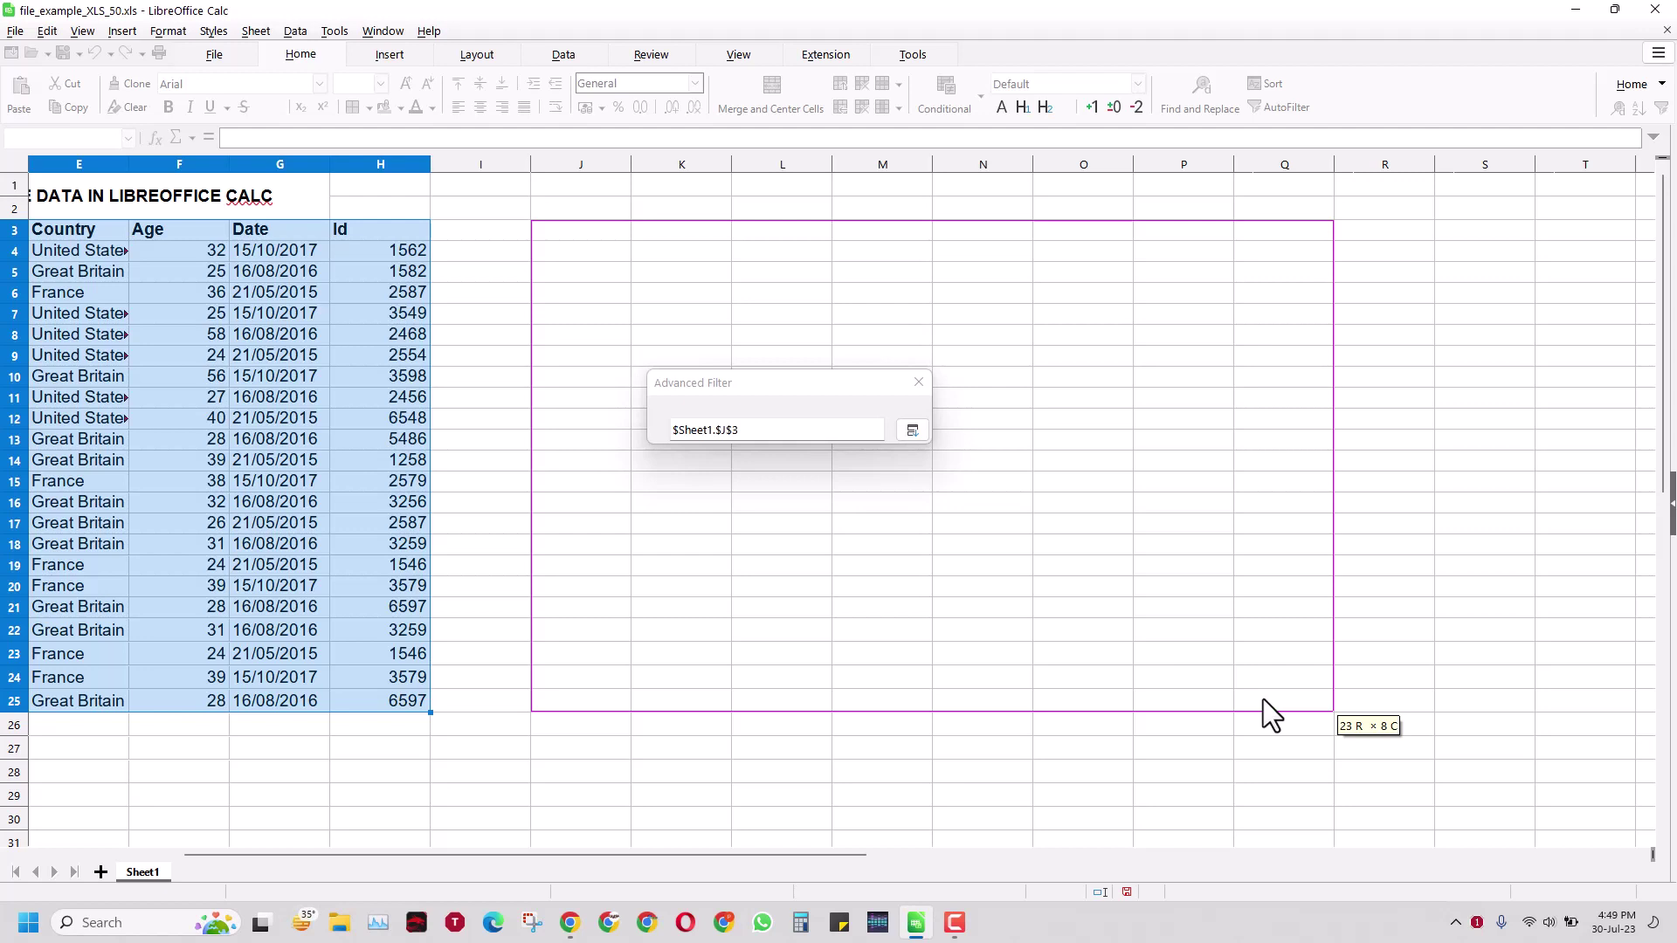
left_click_drag(1263, 699, 1264, 699)
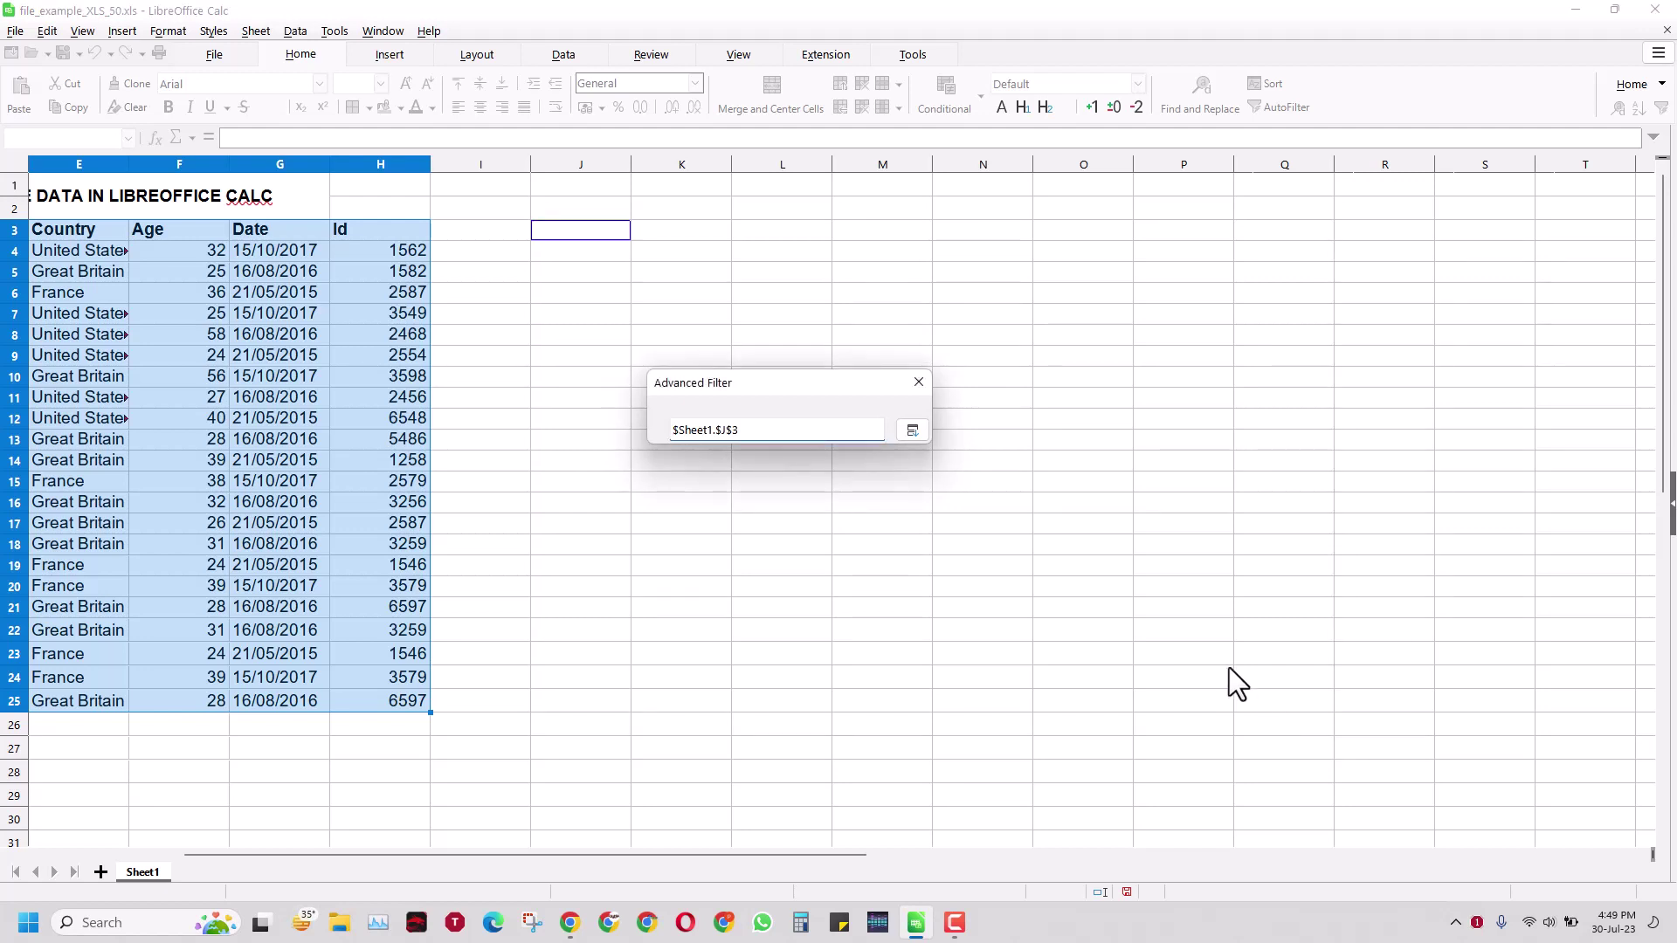
left_click(913, 430)
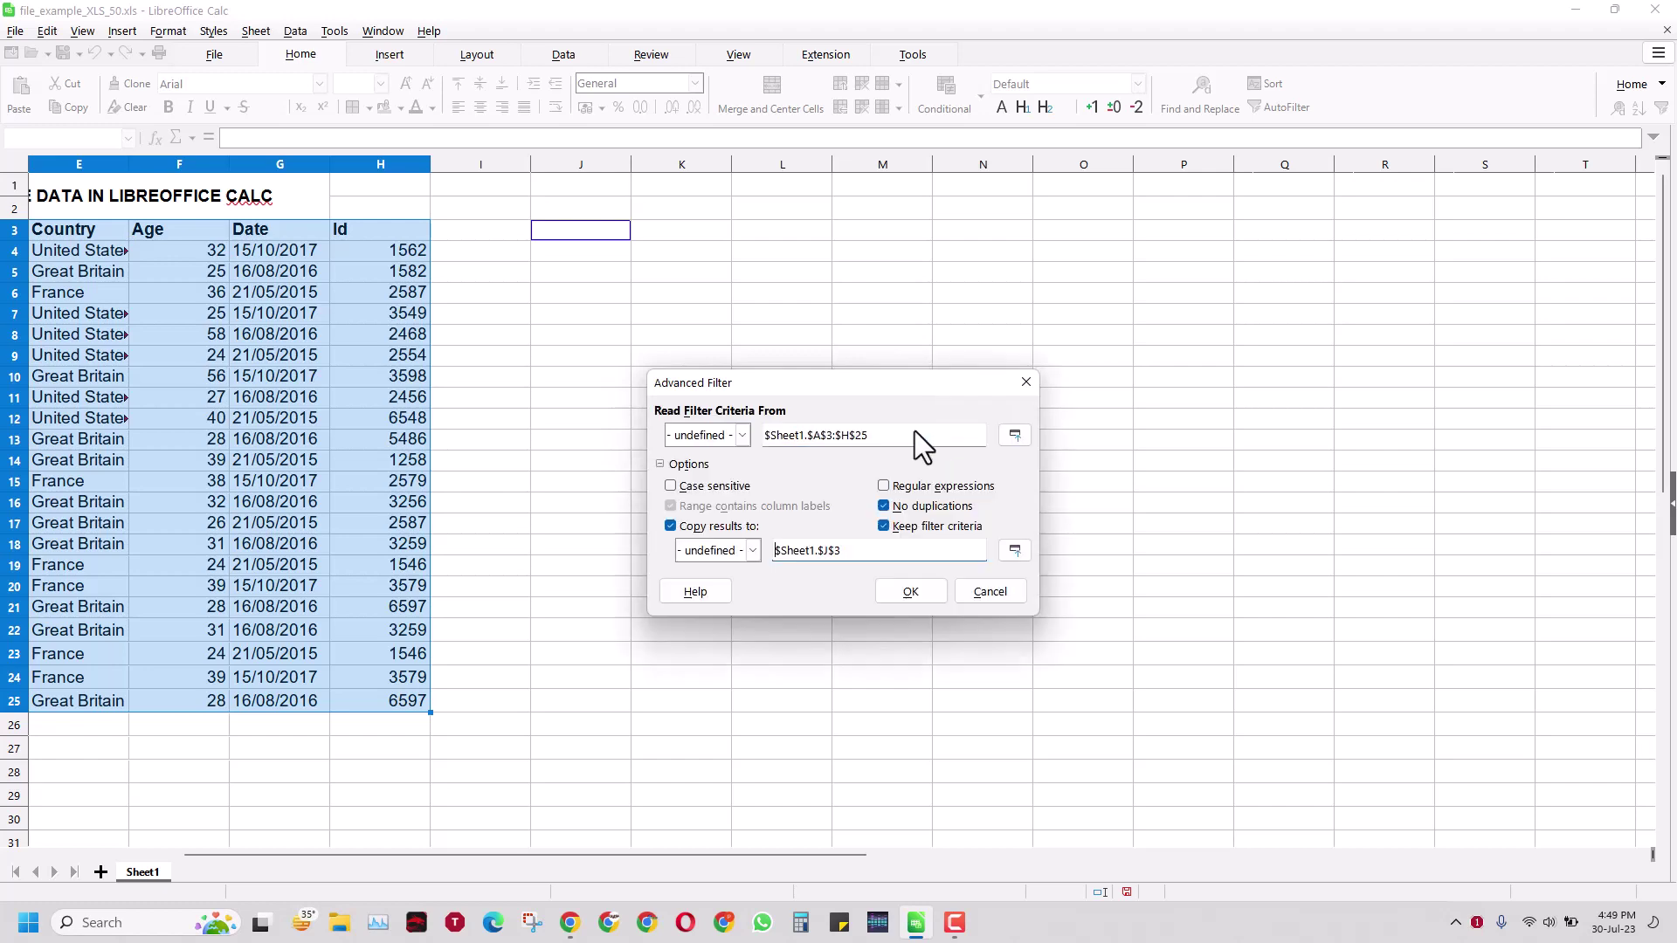
Apply the filter to copy unique records to J3, and zoom out to 130%.
left_click(907, 594)
scroll(538, 596, "left", 3)
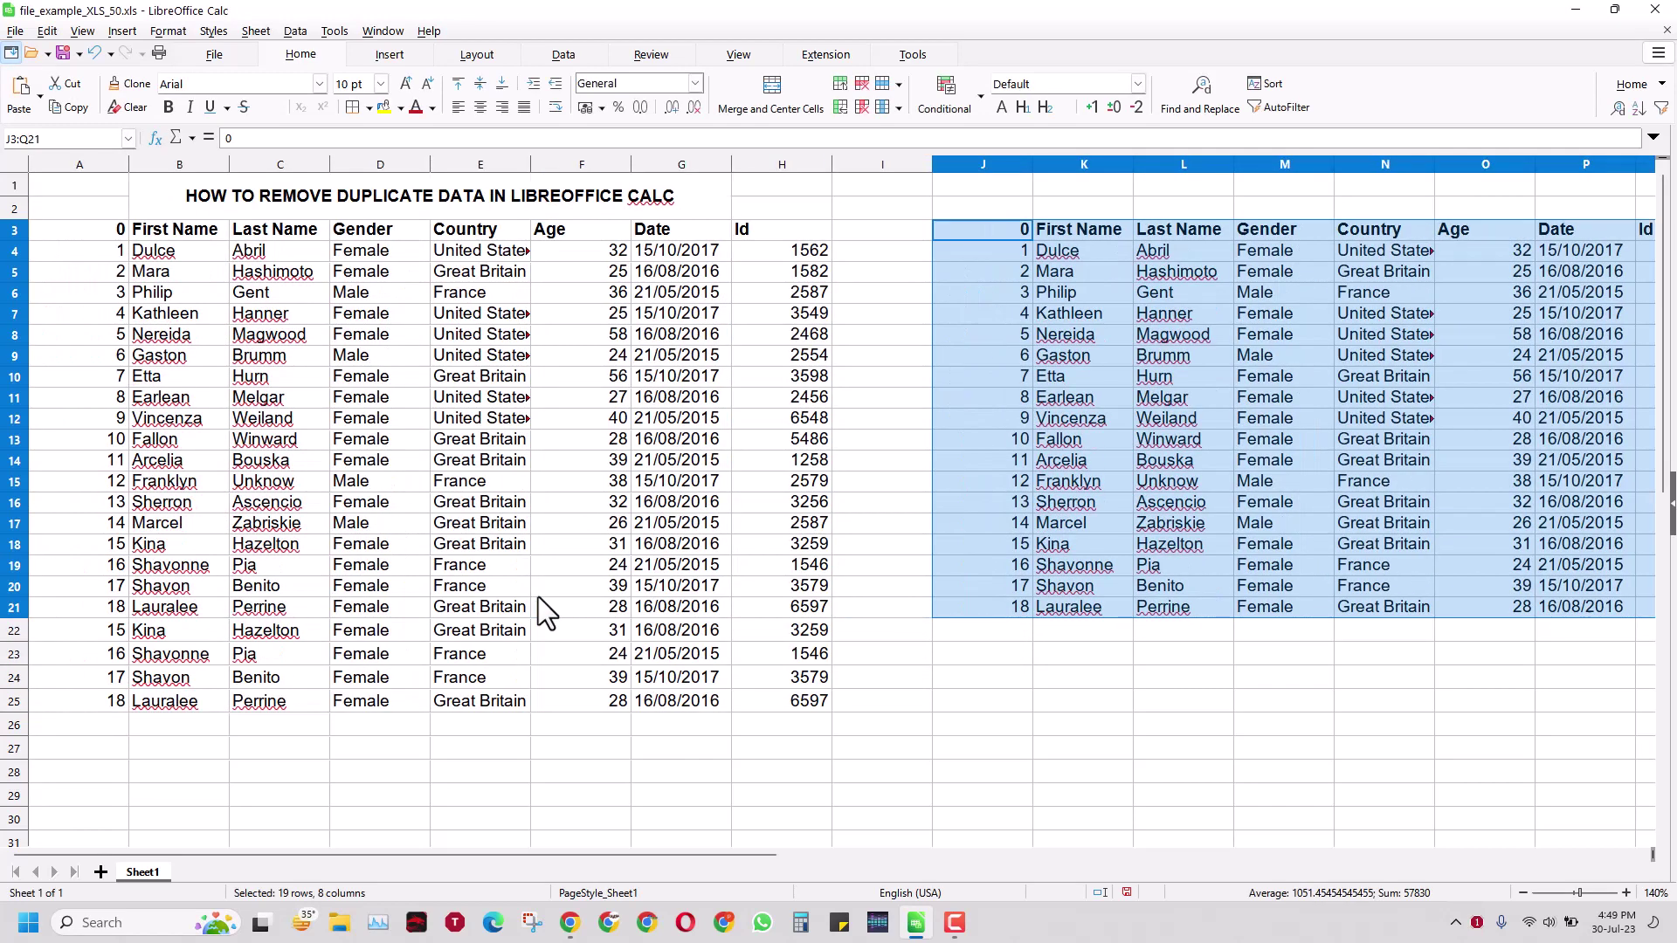
left_click(1524, 892)
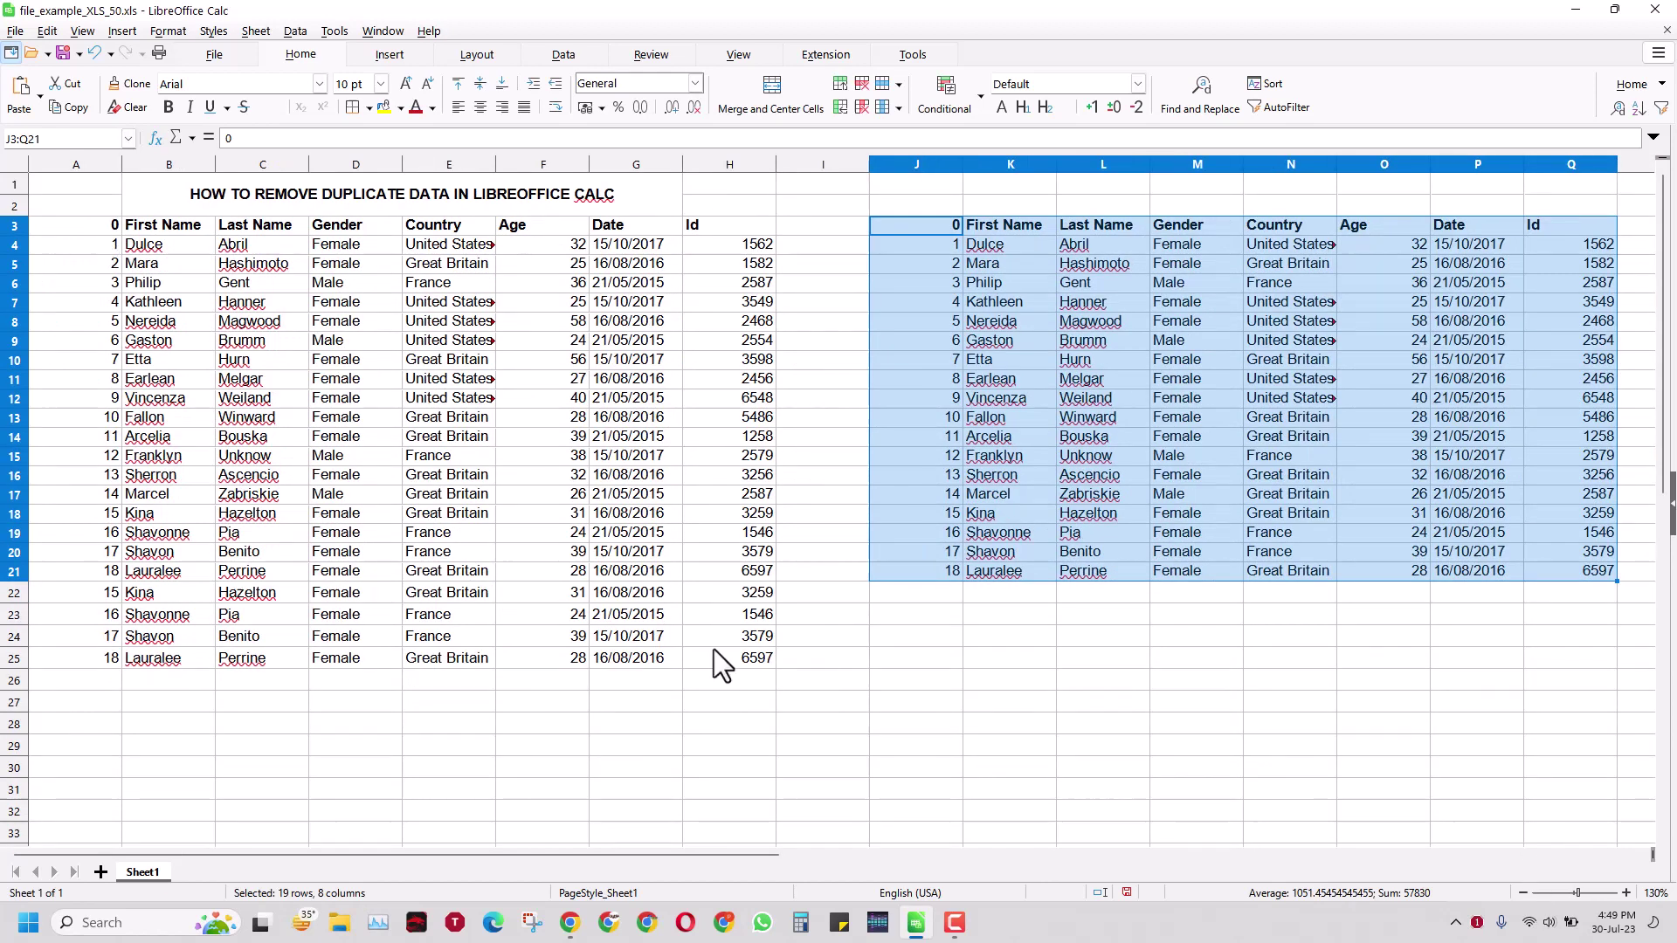
Compare the duplicate-free copy J3:Q21 with the original's duplicate rows A22:H25.
left_click_drag(756, 594, 77, 651)
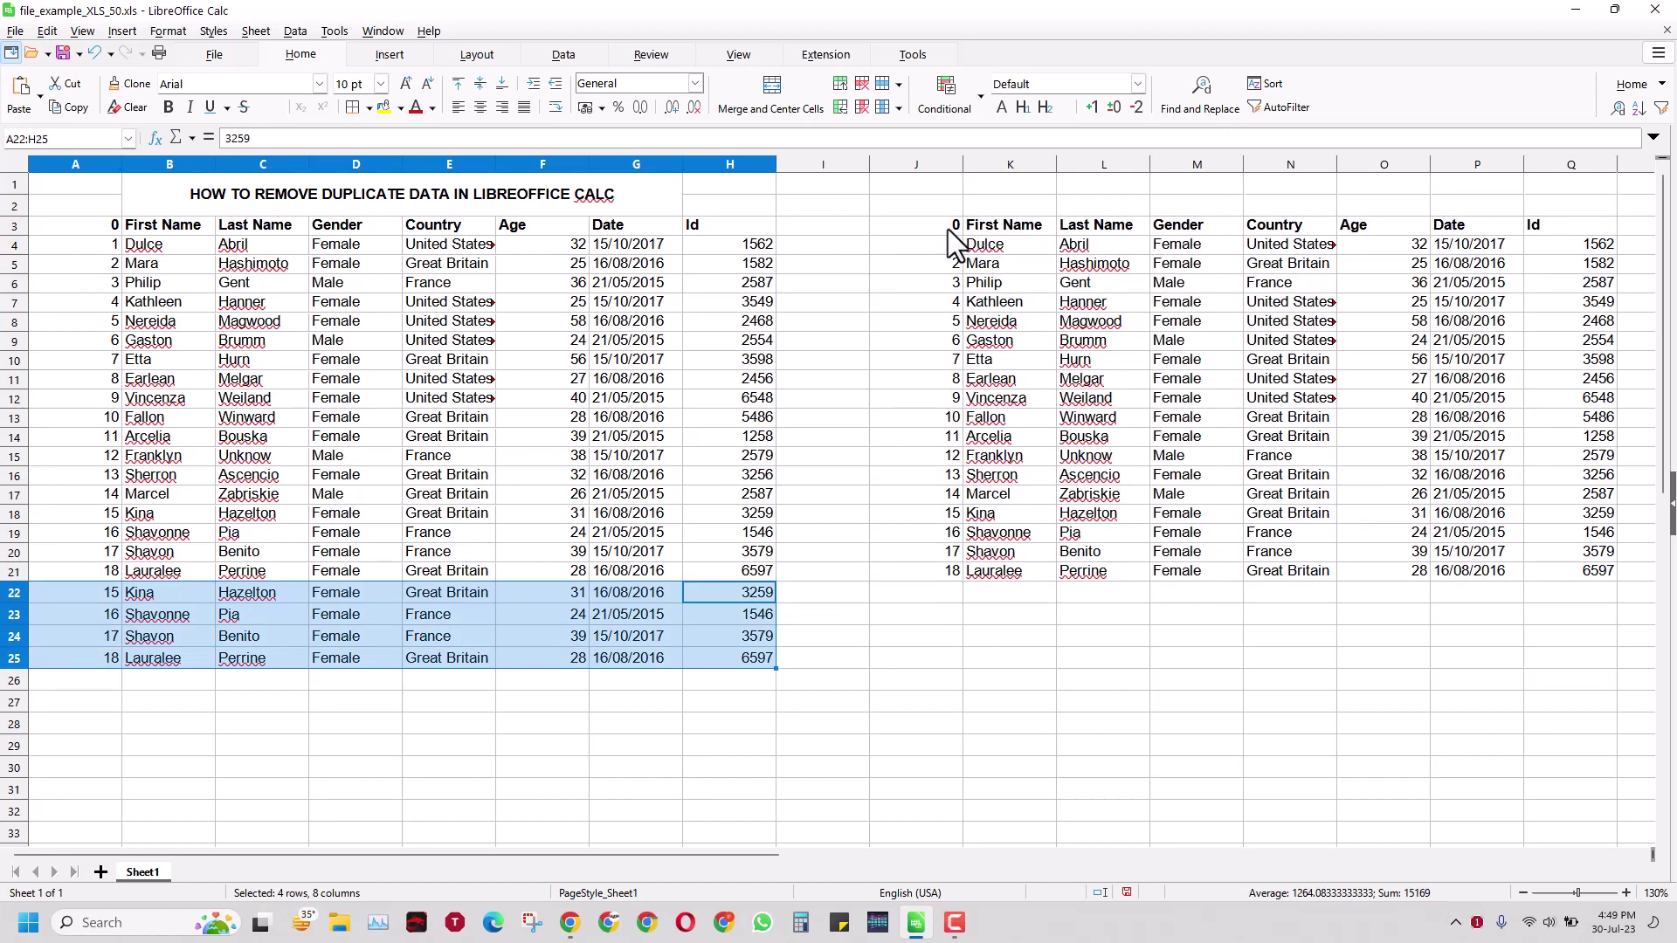
left_click_drag(947, 229, 1598, 581)
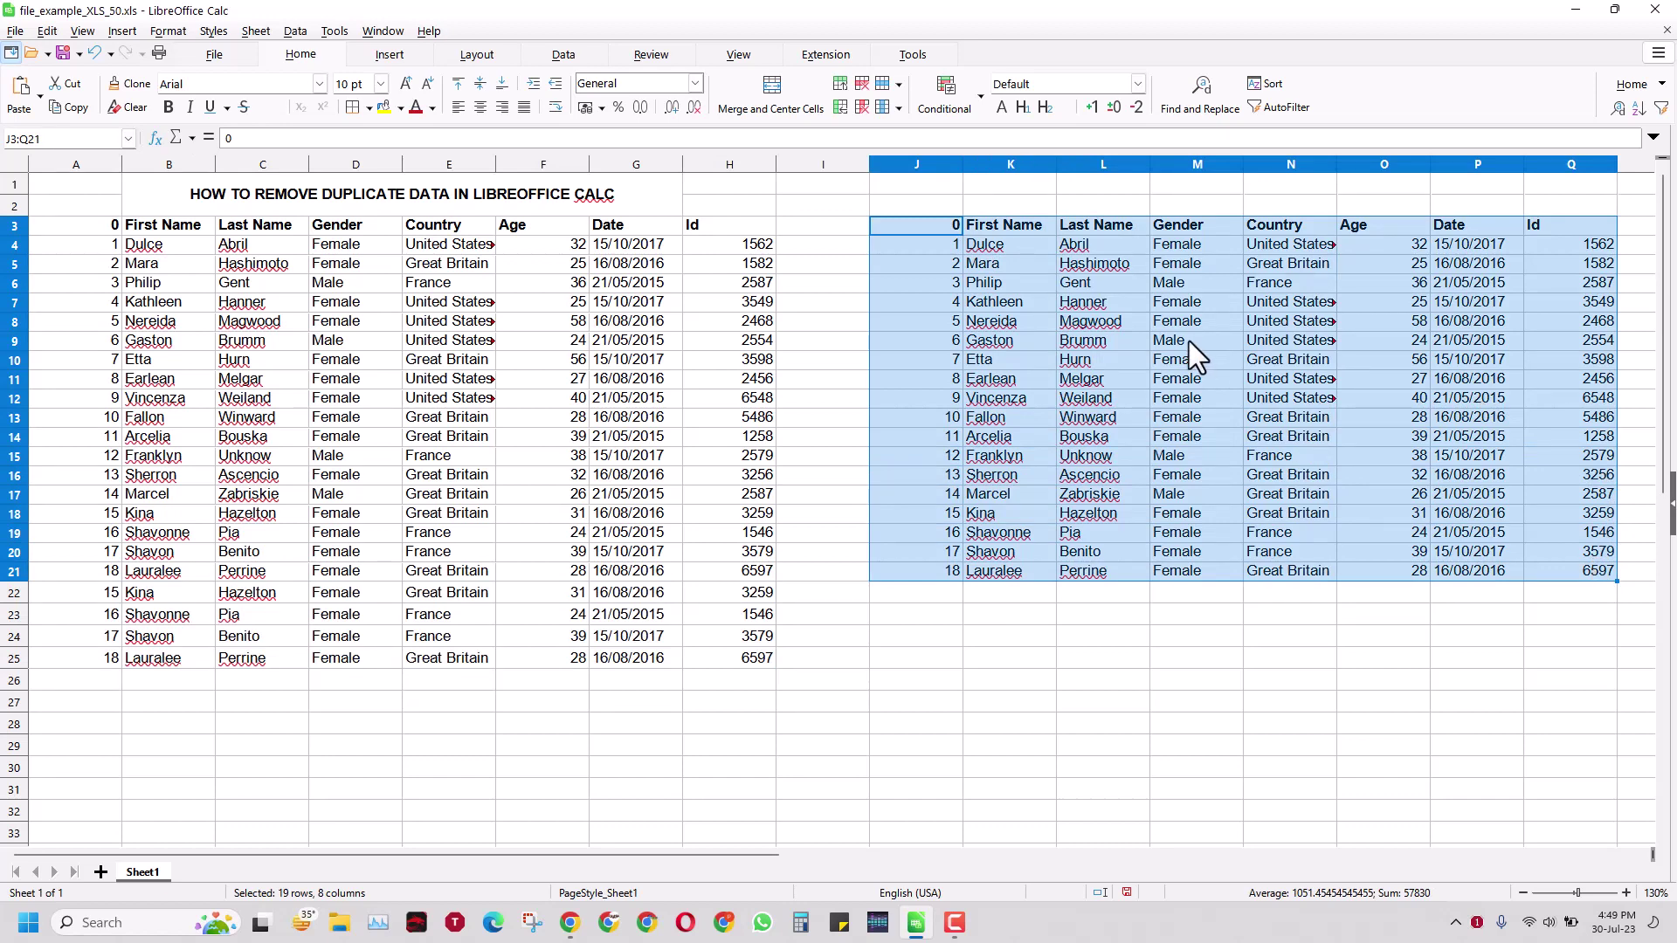
left_click_drag(35, 589, 752, 666)
left_click(1160, 680)
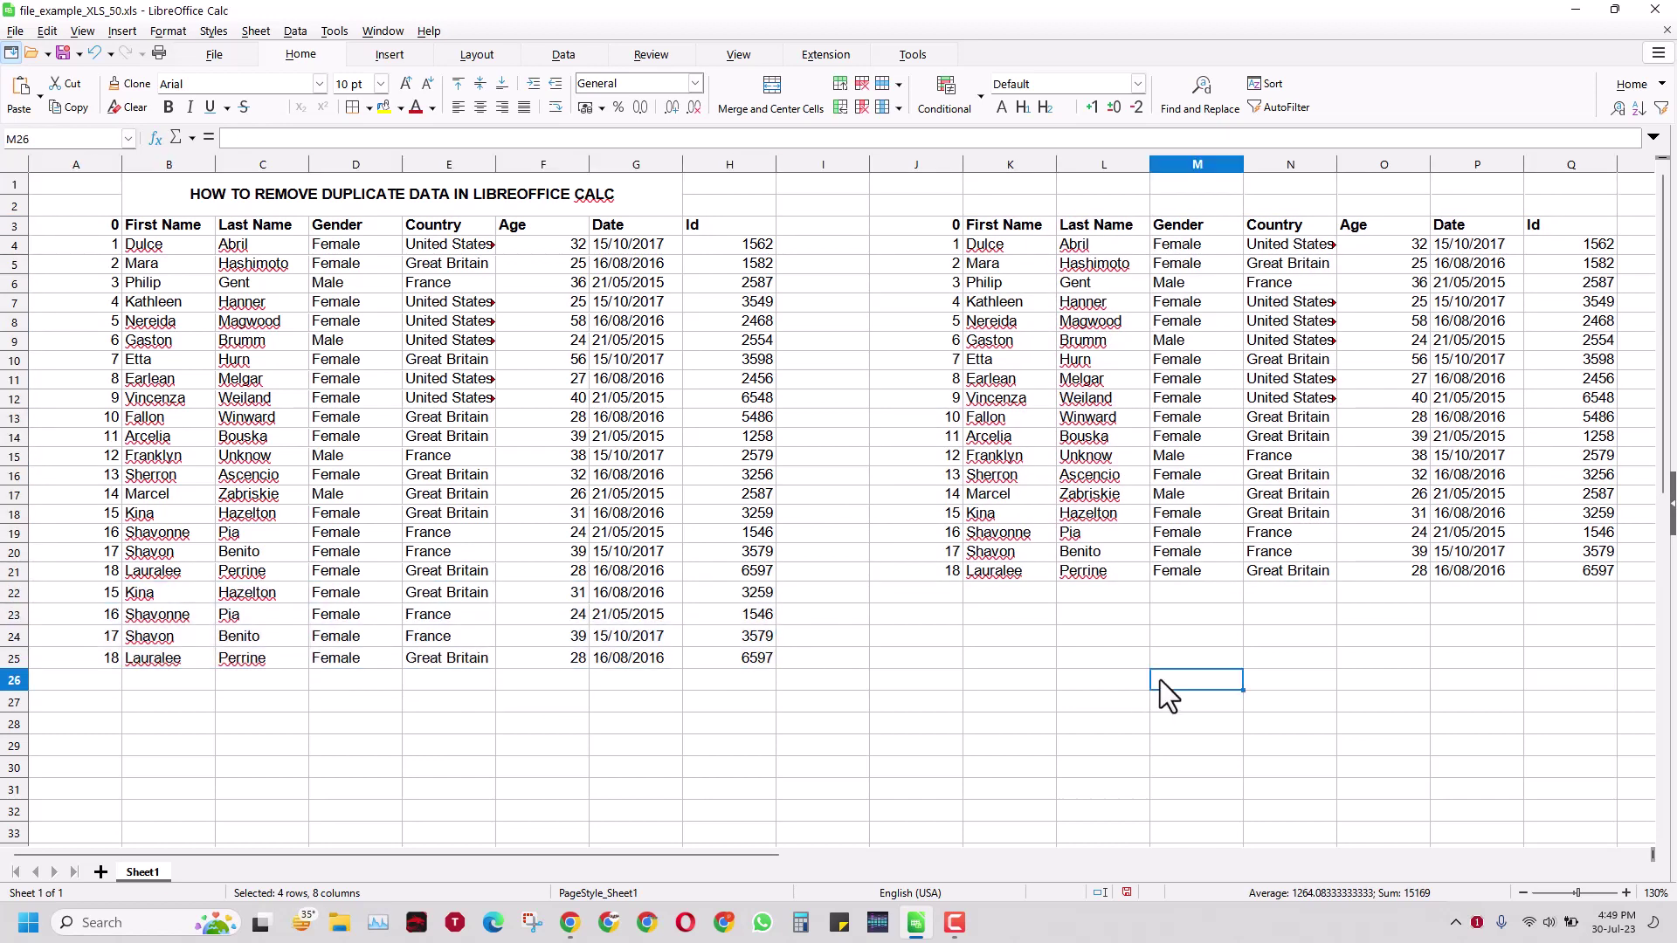
left_click_drag(940, 224, 1576, 569)
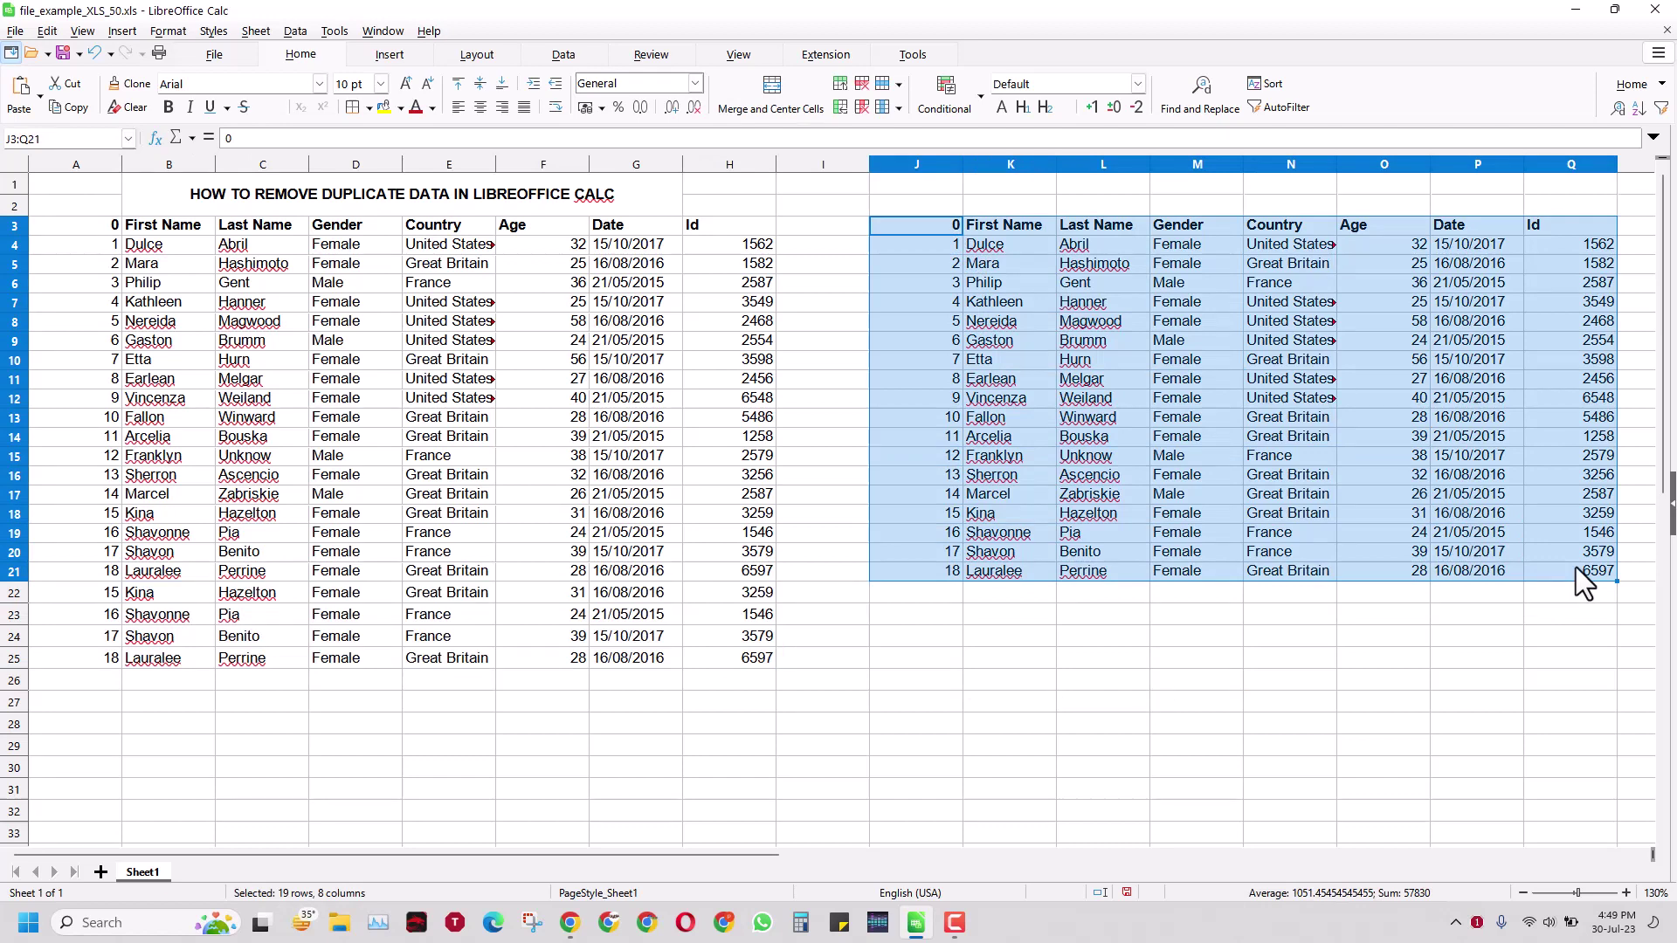